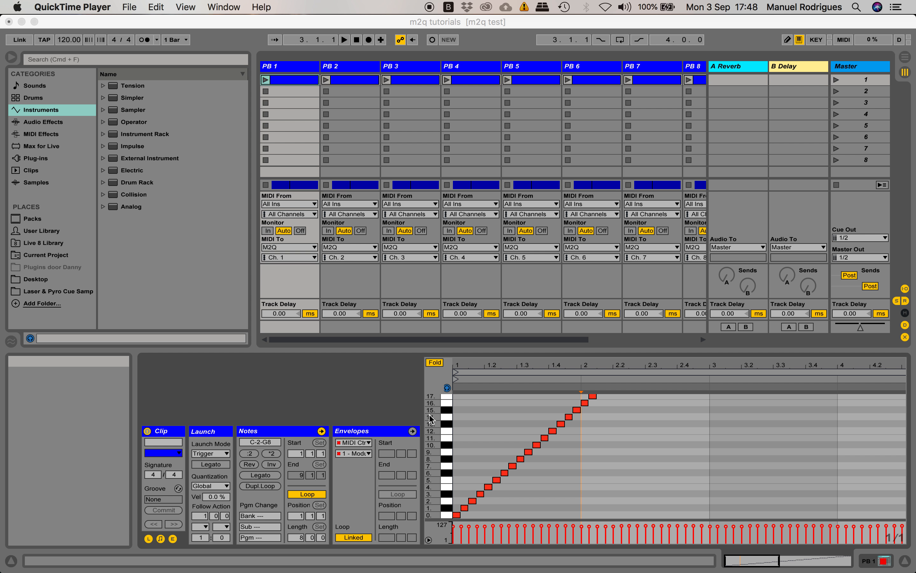
Look through the note names in the piano-roll ruler of the PB 1 clip
scroll(434, 421, up, 4)
scroll(434, 421, down, 2)
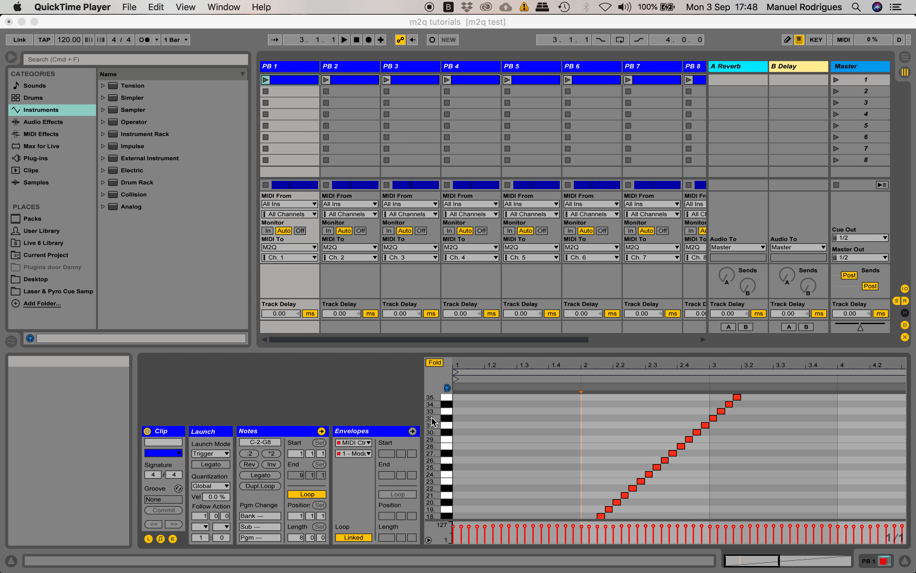
scroll(434, 420, down, 3)
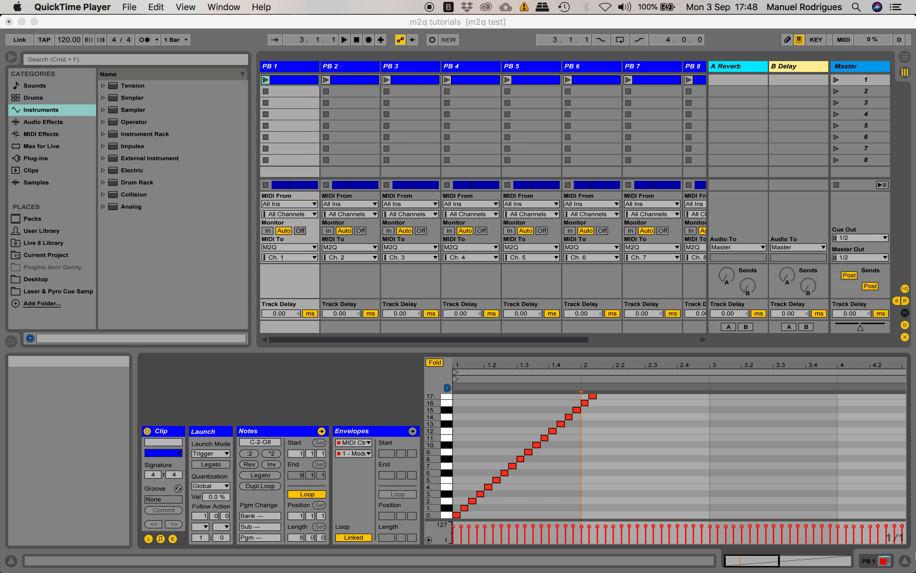
Show the PB 1 track's devices and look through the chain list of the Playback 1 rack
click(273, 66)
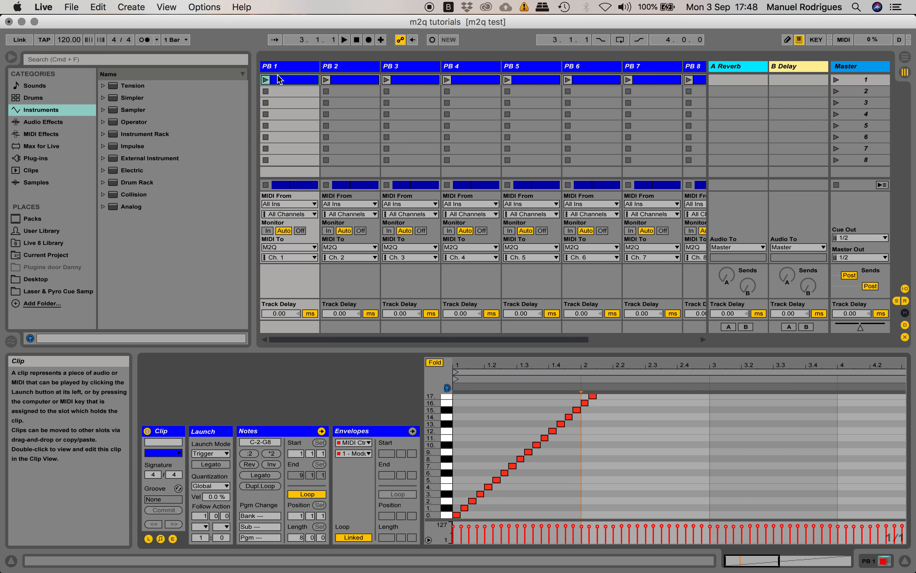
click(883, 561)
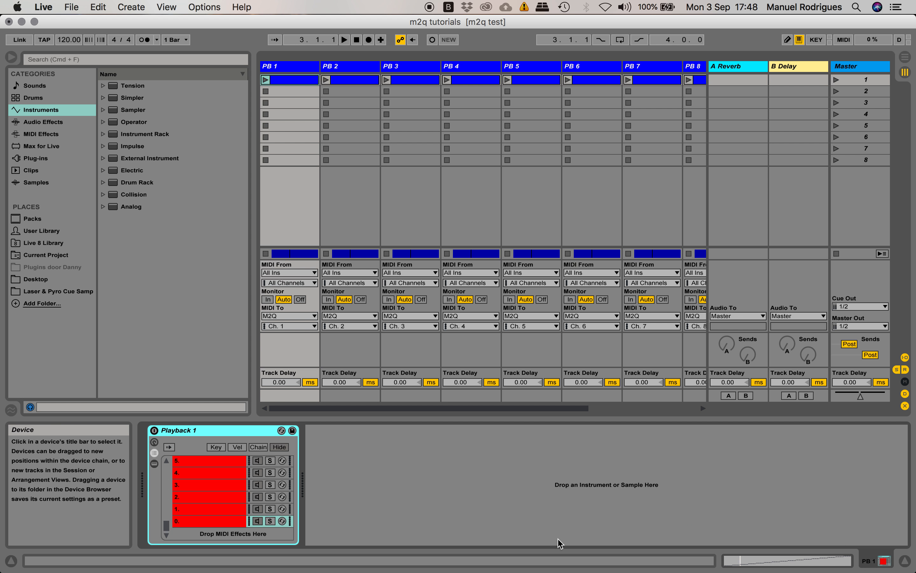
click(191, 430)
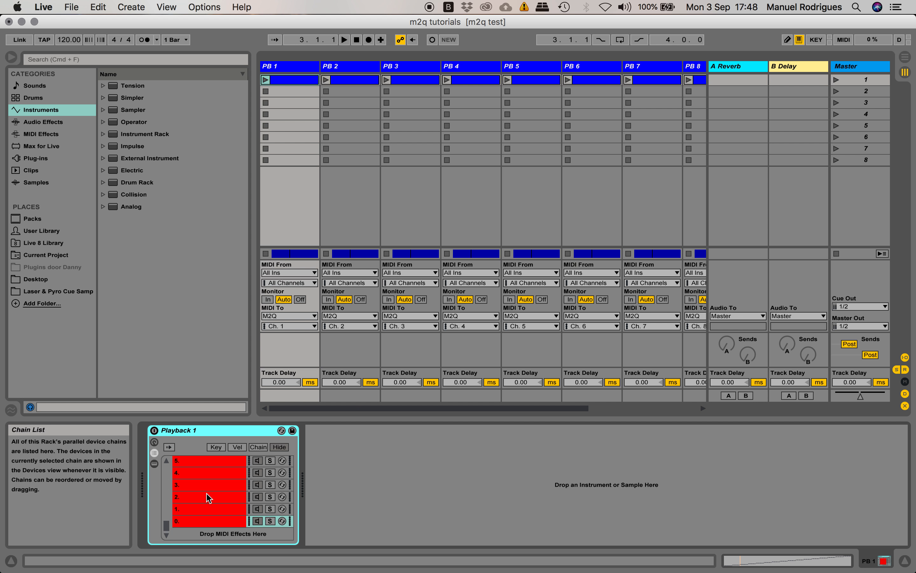
scroll(205, 496, up, 5)
scroll(206, 500, up, 15)
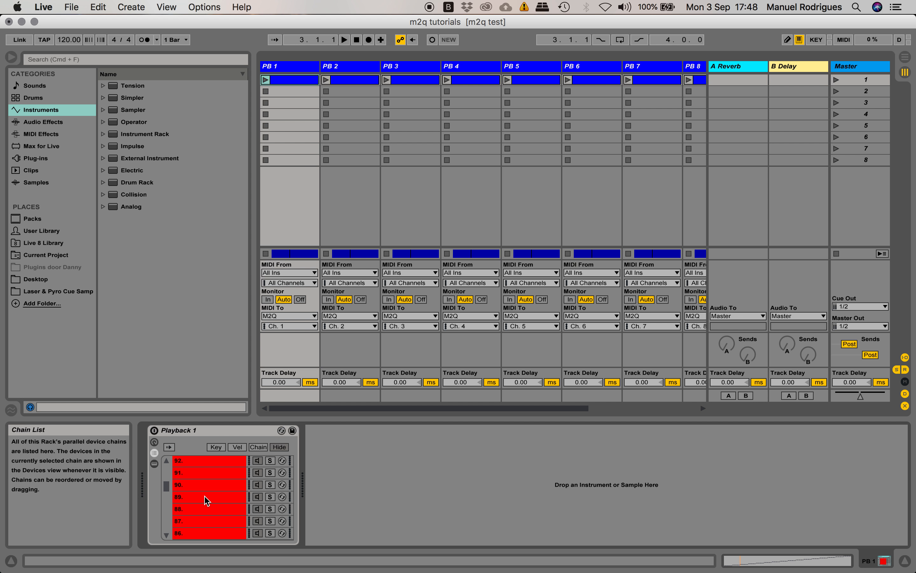
scroll(207, 499, down, 20)
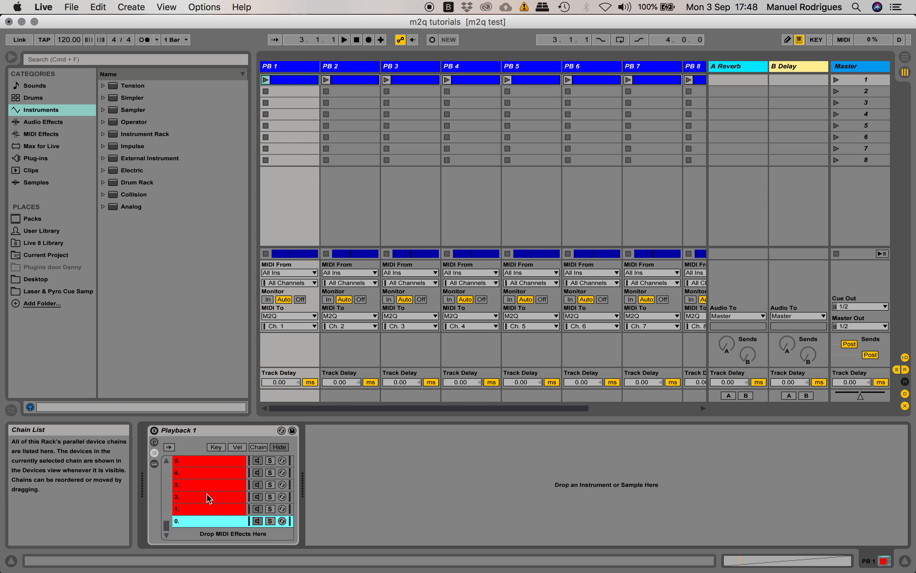
Toggle the Playback 1 rack's macro controls, chain list and devices sections, finishing with only the chain list shown
click(155, 442)
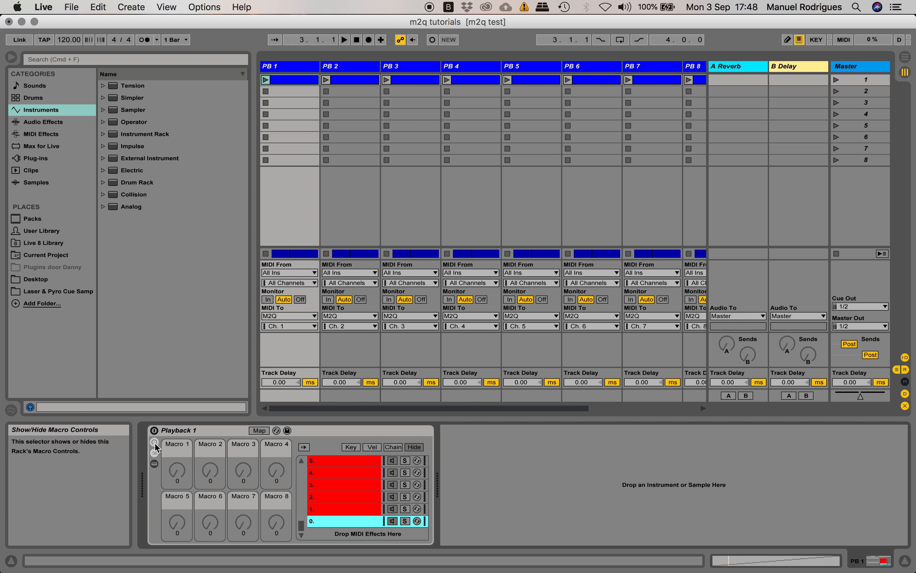
click(154, 464)
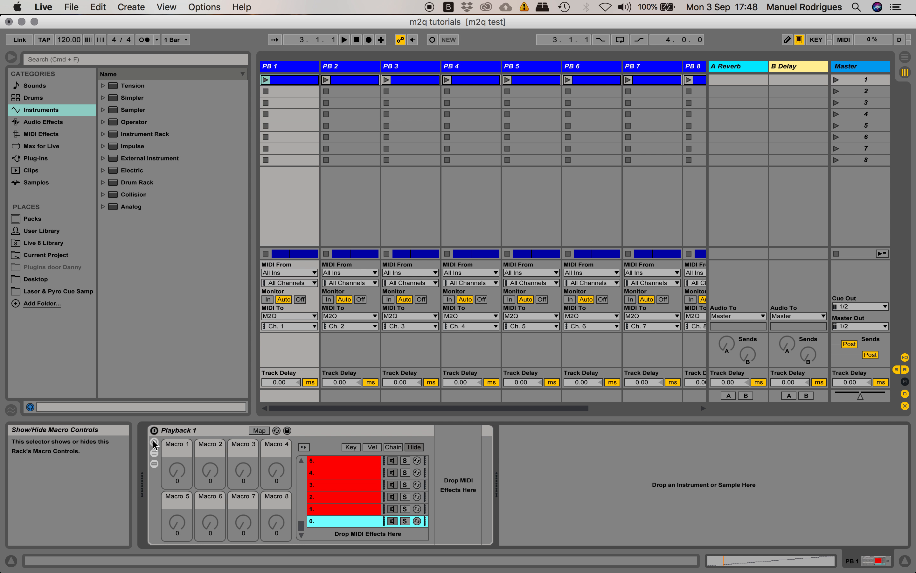
click(154, 442)
click(155, 453)
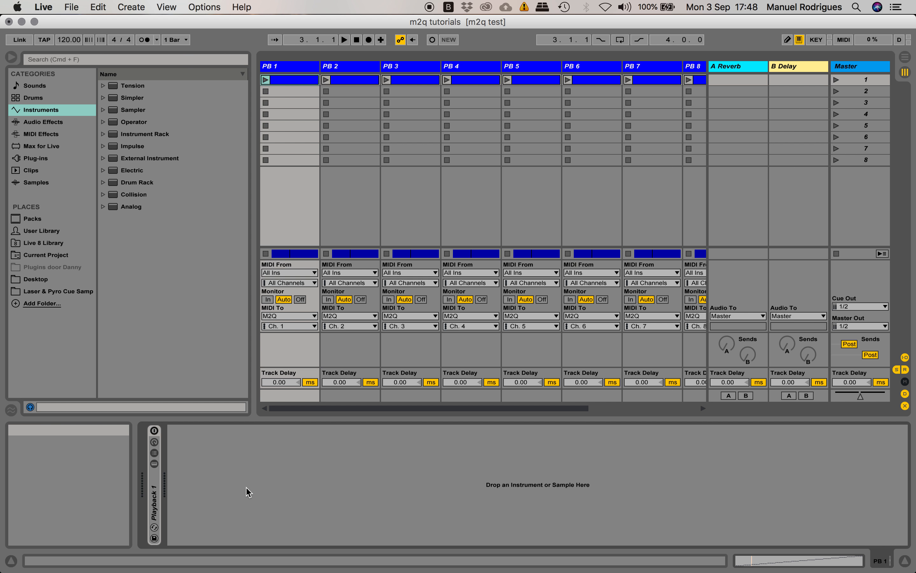
click(155, 442)
click(155, 442)
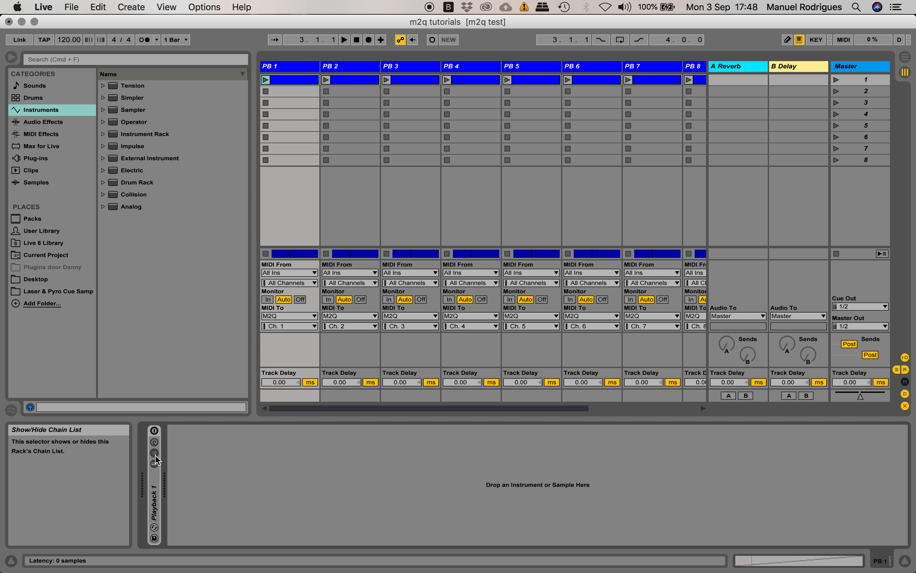
click(155, 465)
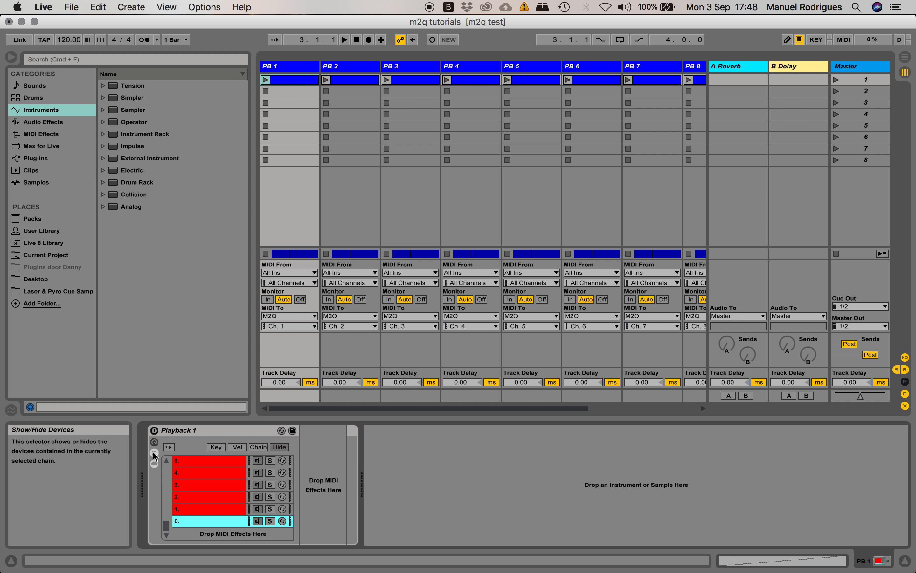
click(155, 465)
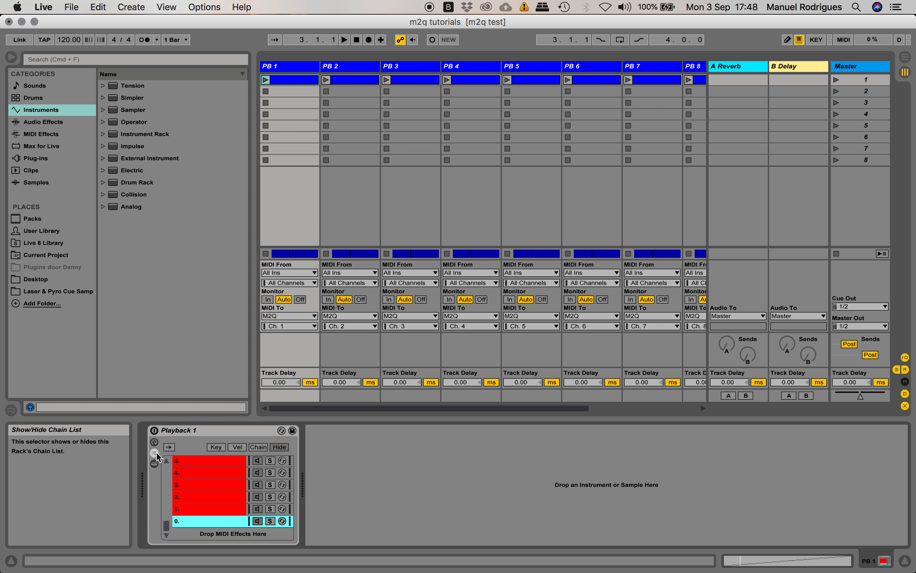
Select individual chains up to chain 5 in the Playback 1 rack and examine the numbered chains above it
click(215, 502)
click(213, 482)
click(212, 466)
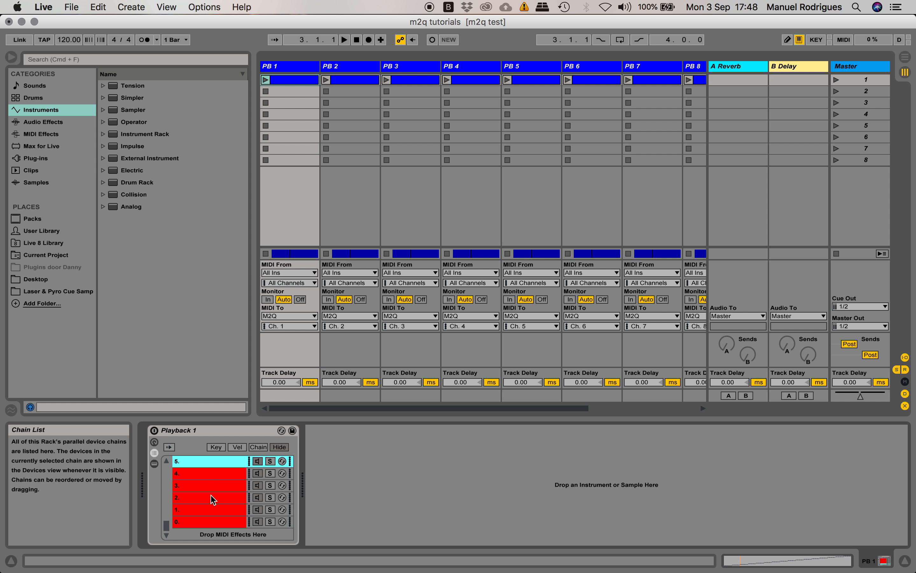
scroll(210, 495, up, 6)
scroll(211, 495, down, 6)
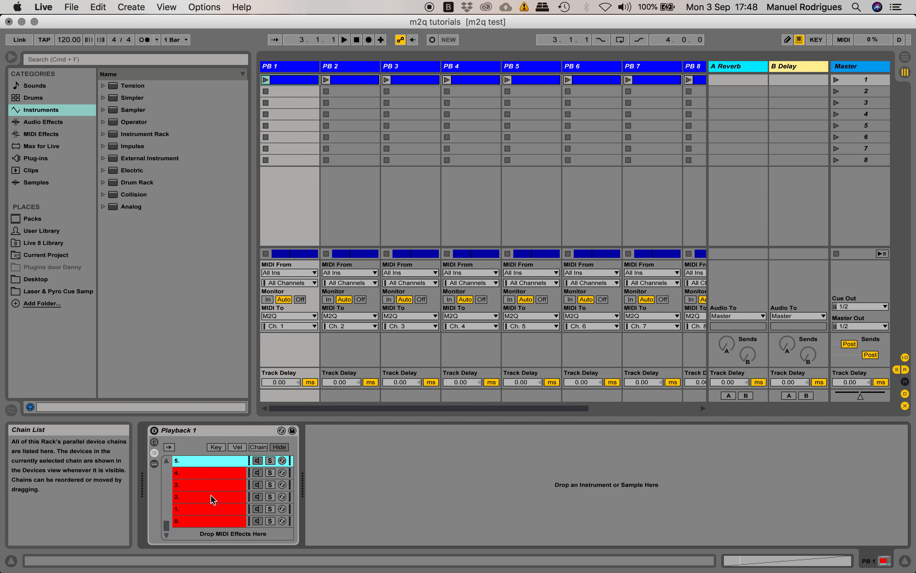
scroll(211, 495, up, 2)
scroll(211, 494, down, 2)
scroll(191, 493, up, 5)
scroll(190, 493, down, 4)
scroll(196, 501, down, 3)
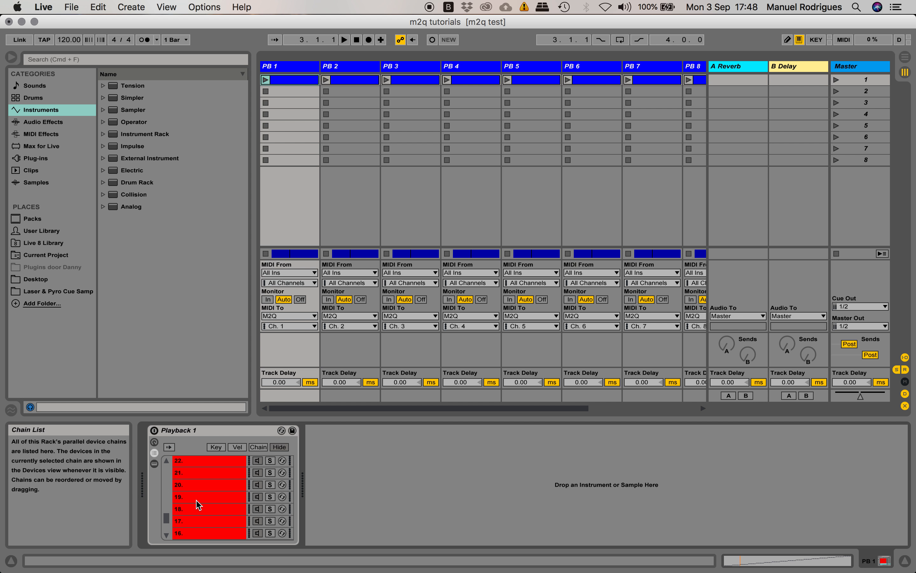
Rename the Playback 1 rack as "M2q is so cool"
click(205, 431)
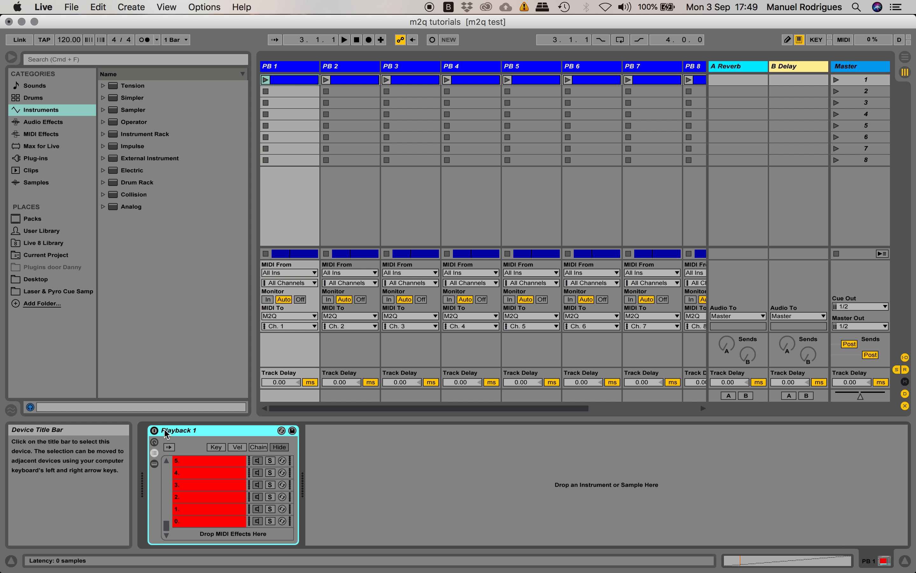
click(101, 9)
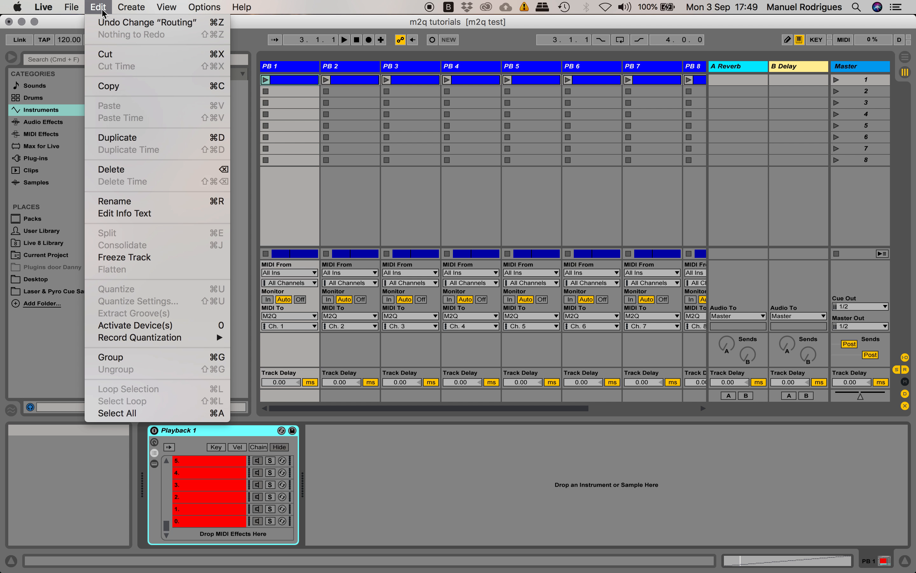
click(142, 201)
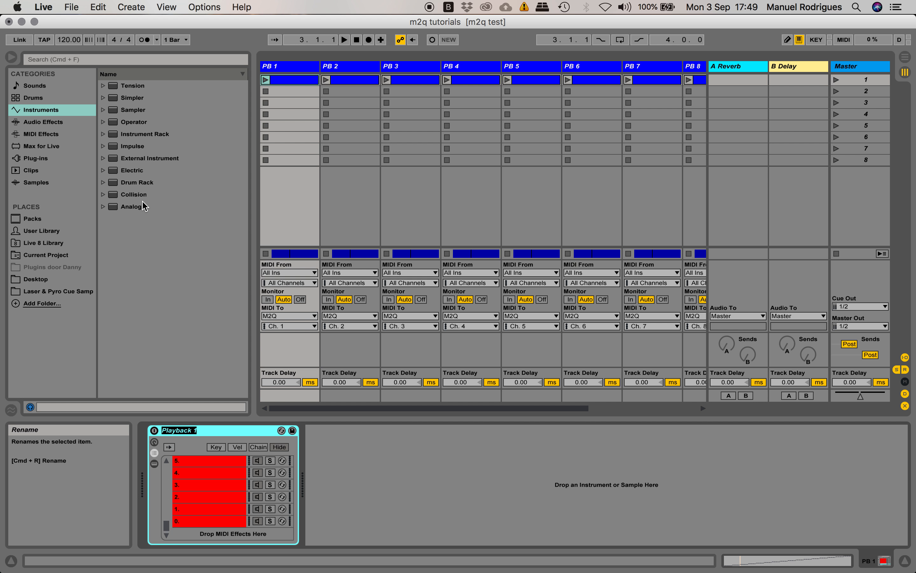
text(M2q is so cool)
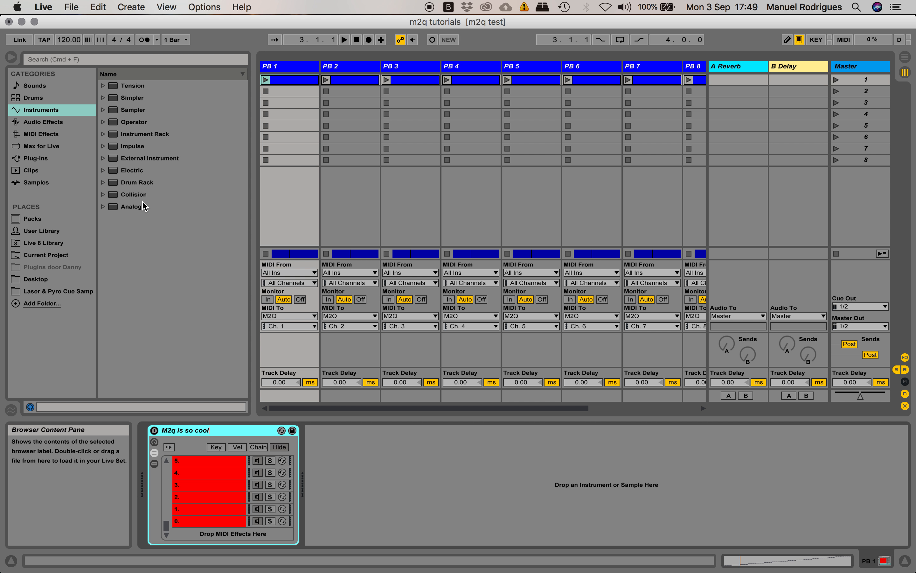
key(Return)
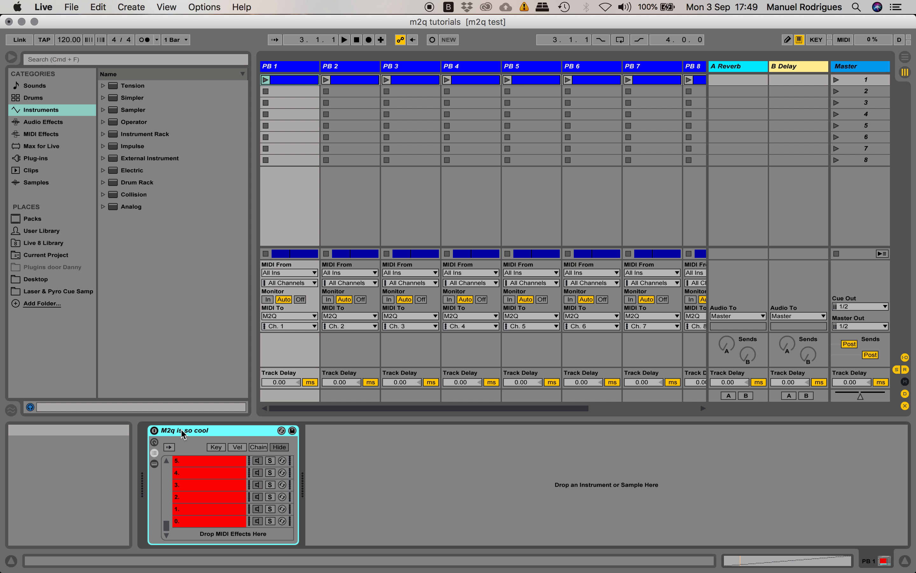
Rename the rack on the PB 1 track as "PB 1"
key(super+r)
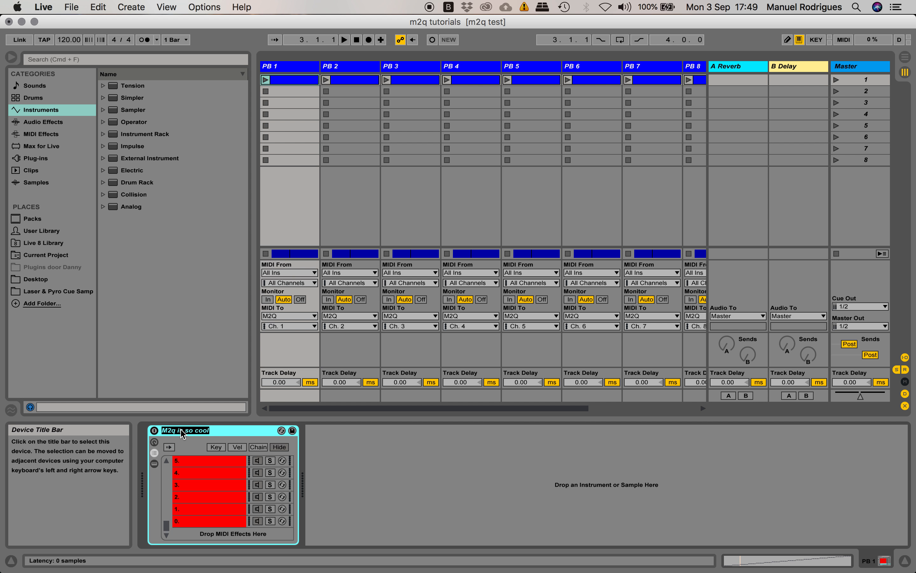
text(P)
click(206, 493)
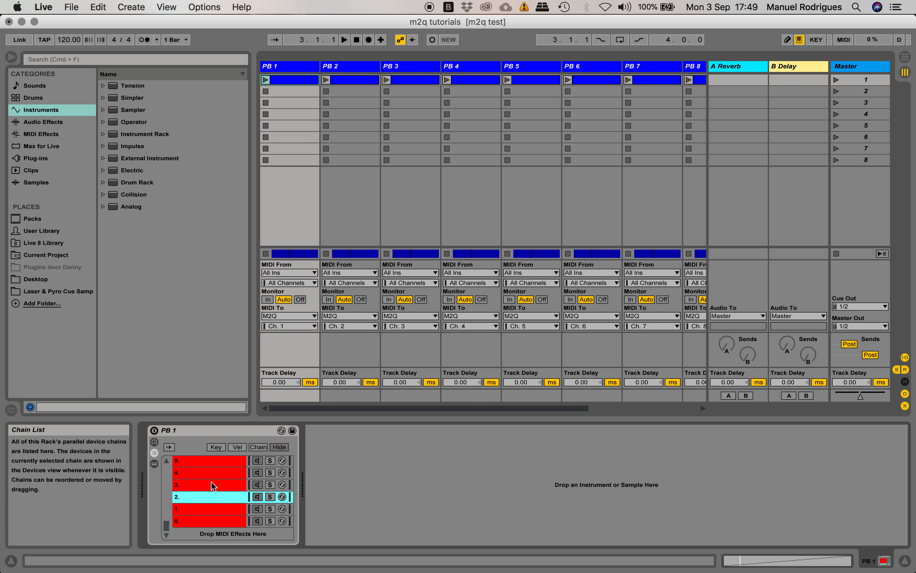
Rename chain 4 in the PB 1 rack as "4. Strobes"
click(211, 486)
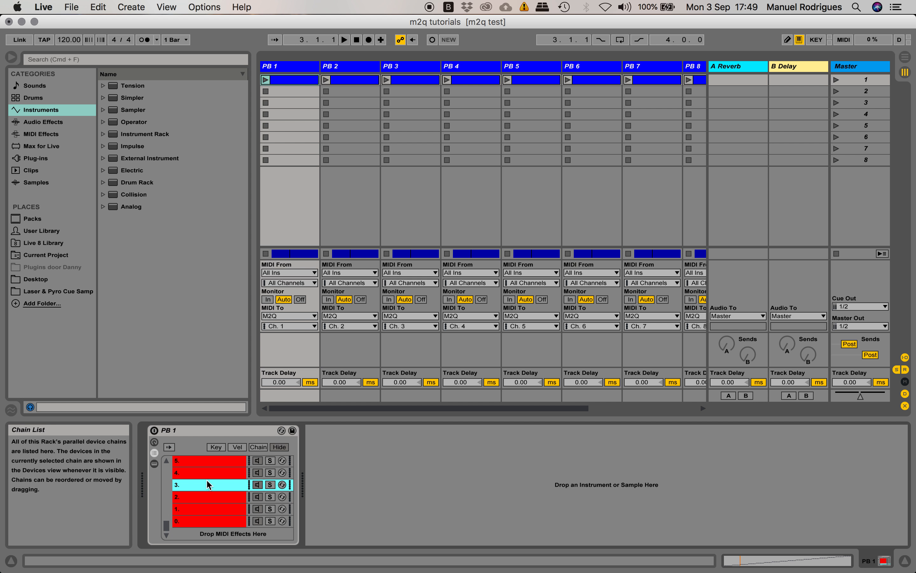
click(183, 500)
click(229, 471)
scroll(229, 471, up, 1)
scroll(224, 485, down, 1)
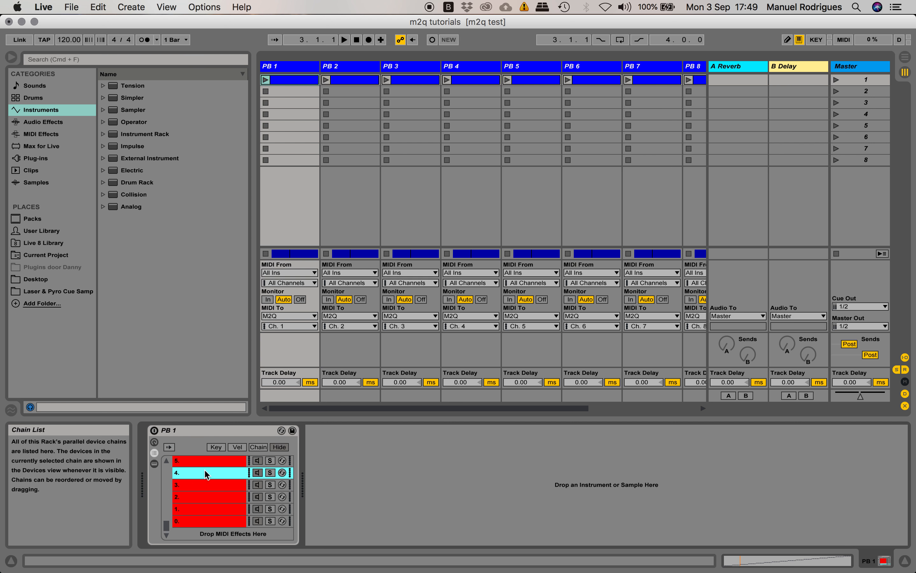
scroll(212, 503, up, 3)
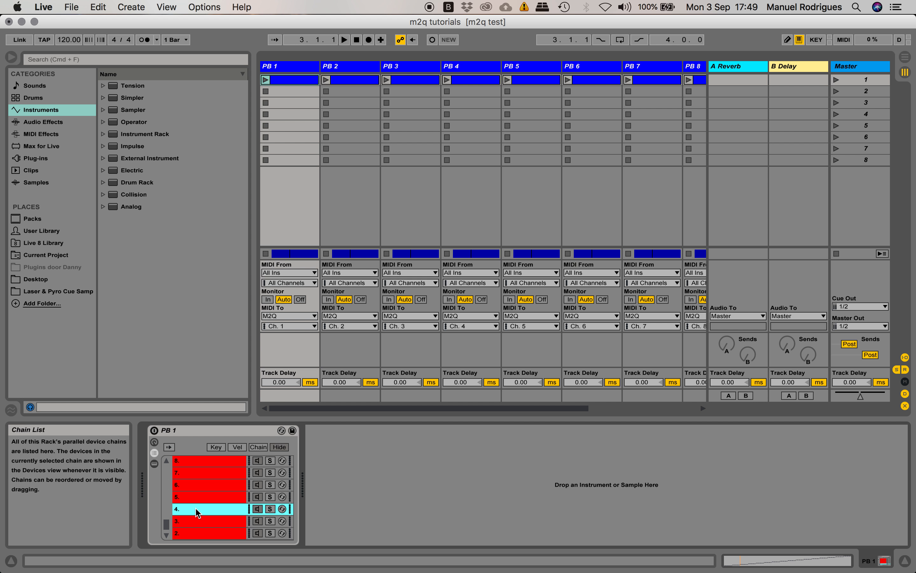
click(98, 7)
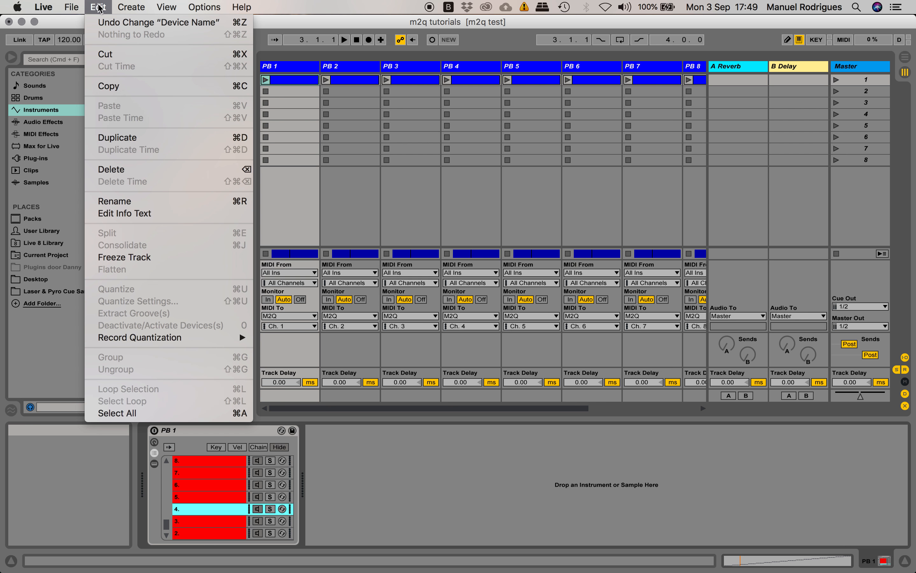
click(139, 202)
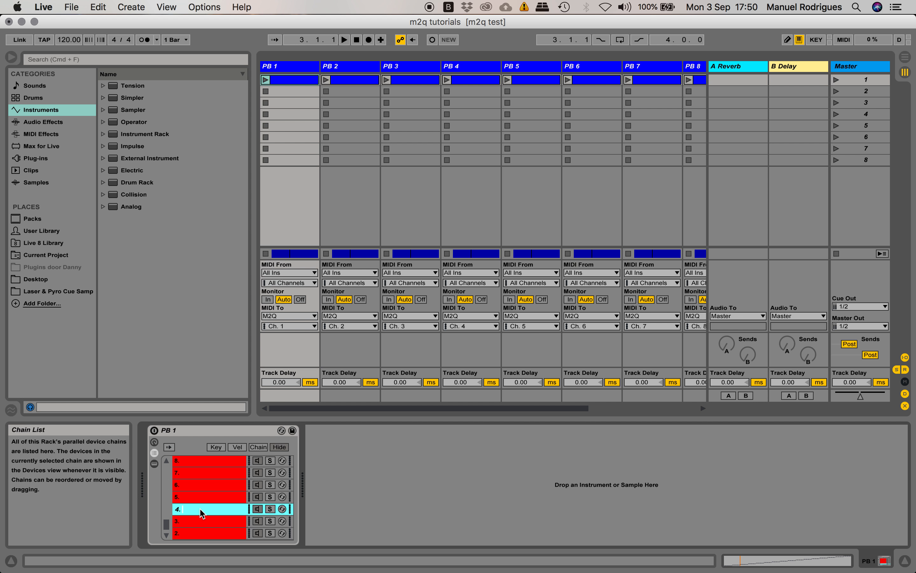
text(Strobes)
key(Return)
Rename chain 7 in the PB 1 rack as "7. Strobes Full Blind"
key(Up)
key(Up)
key(Up)
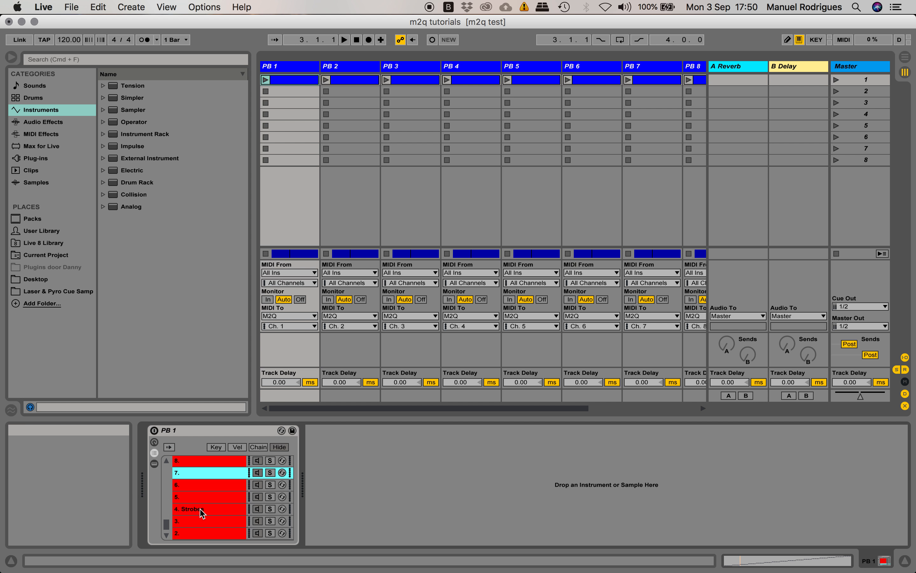
key(super+r)
text(Strobes Full BLind)
key(BackSpace)
key(BackSpace)
key(BackSpace)
key(BackSpace)
text(lind)
key(Return)
Show the PB 1 clip's piano roll and check the renamed chains in its note ruler
click(745, 562)
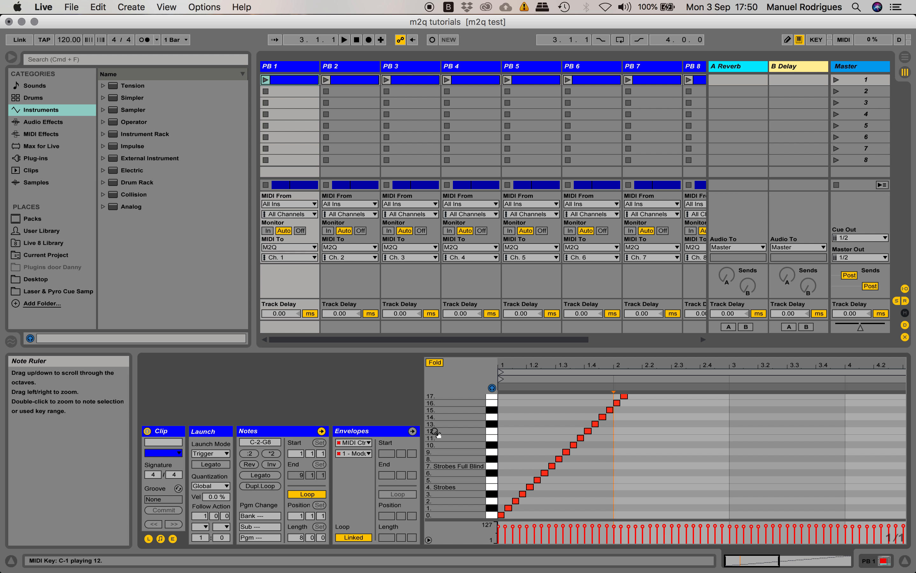
drag(469, 398, 431, 492)
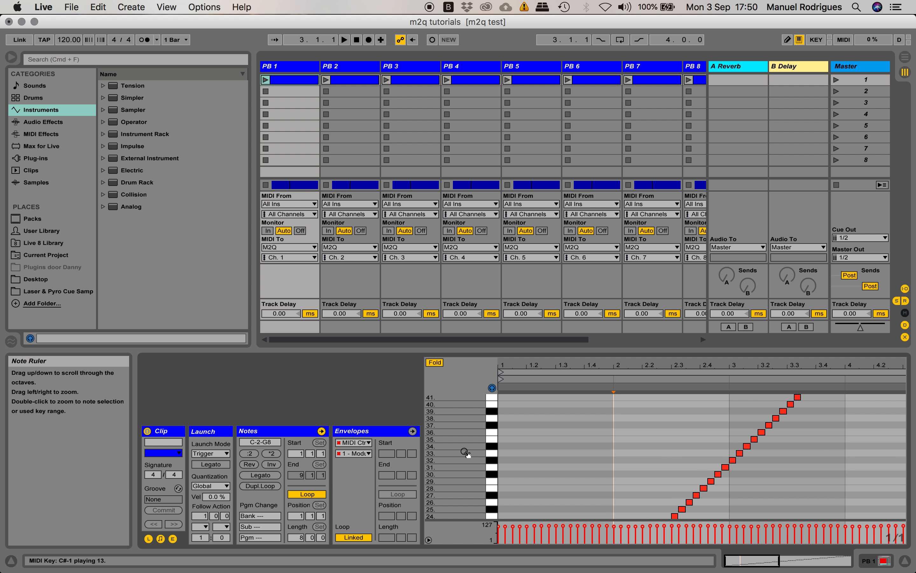
scroll(452, 478, down, 10)
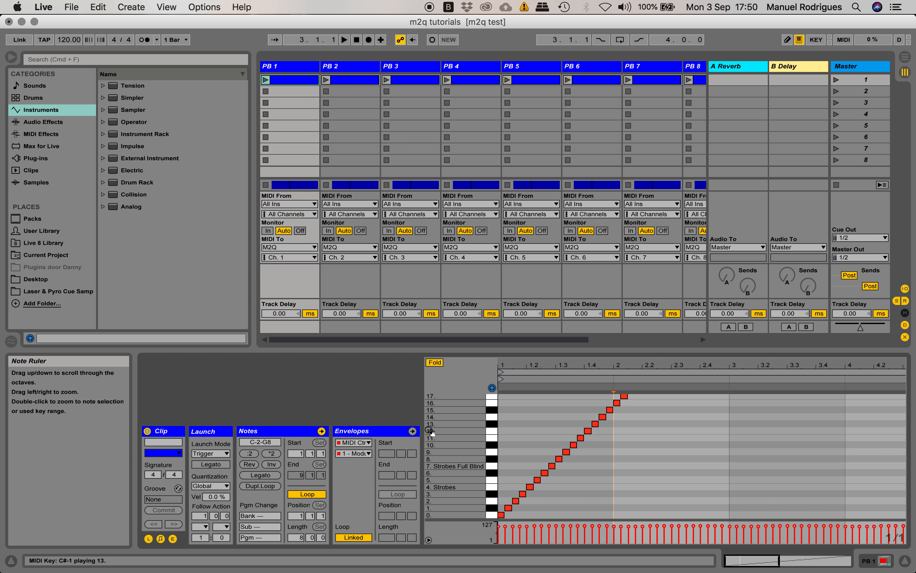
Clear the name of chain 3 in the PB 1 rack and show the clip's note ruler again
click(871, 561)
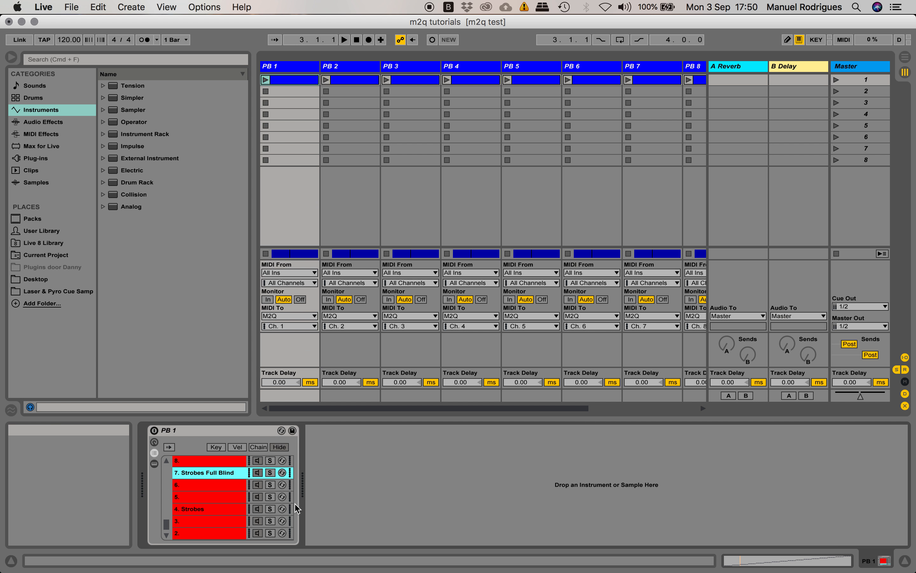
click(210, 520)
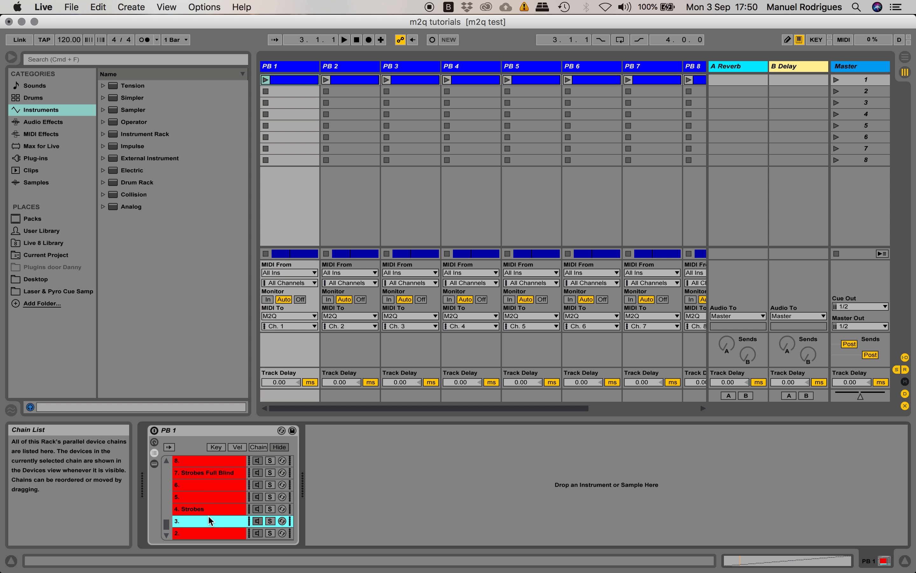
key(super+r)
click(774, 553)
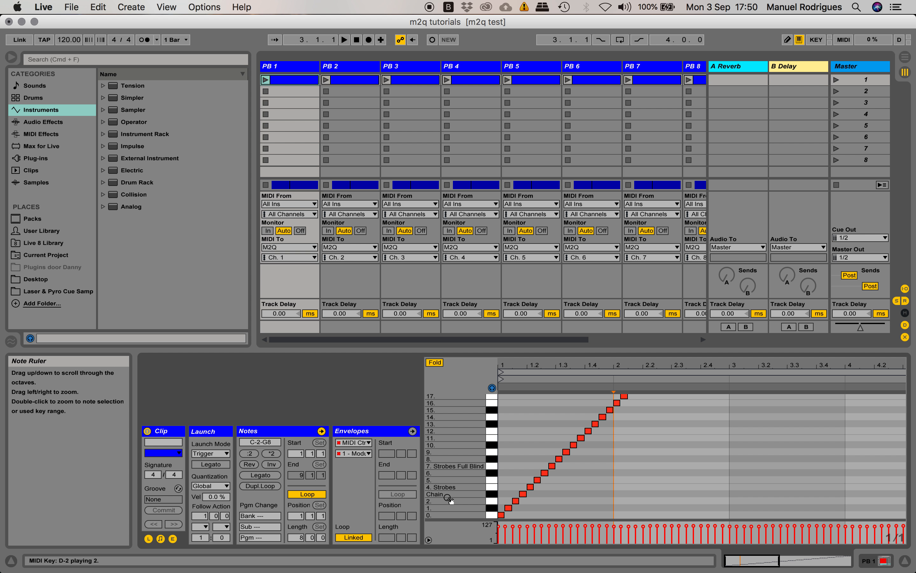
Rename the chain between 2 and 4 in the PB 1 rack as "Strobes" and check it in the clip's note ruler
click(772, 560)
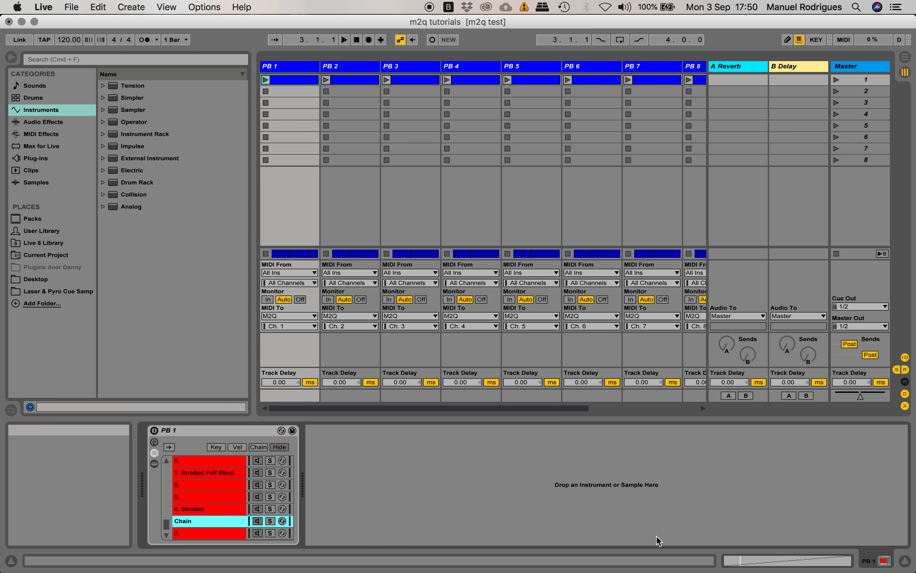
double_click(190, 524)
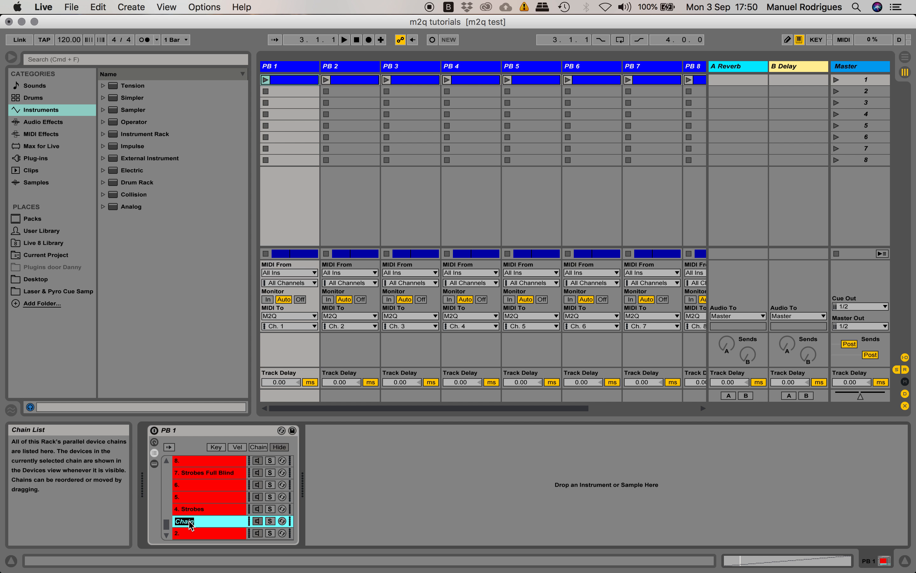
key(Return)
double_click(190, 523)
text(Srobe)
key(BackSpace)
key(BackSpace)
key(BackSpace)
key(BackSpace)
key(Return)
click(821, 569)
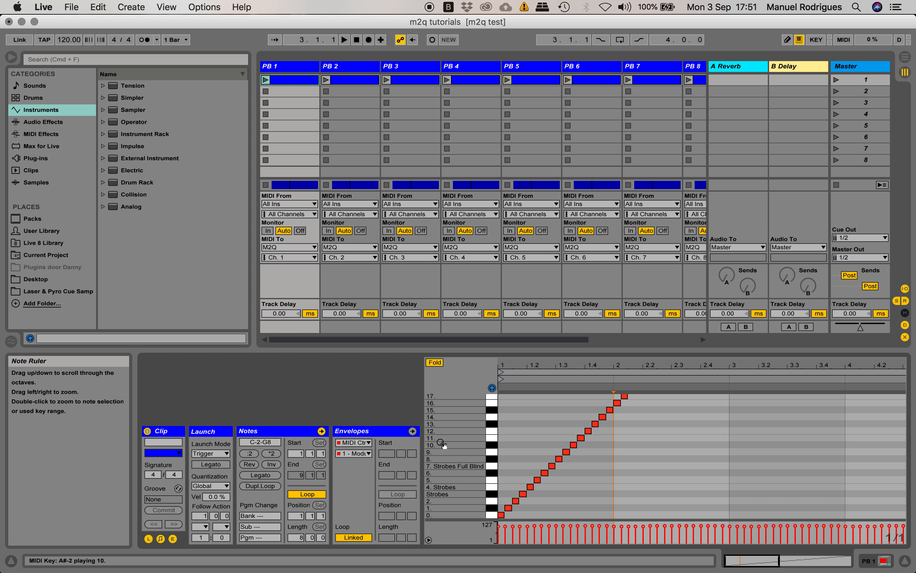
scroll(442, 442, up, 10)
scroll(443, 441, down, 10)
scroll(452, 437, up, 5)
scroll(451, 437, down, 5)
Rename the "Strobes" chain below "4. Strobes" in the PB 1 rack as "3. Strobes Rate @0%"
click(877, 561)
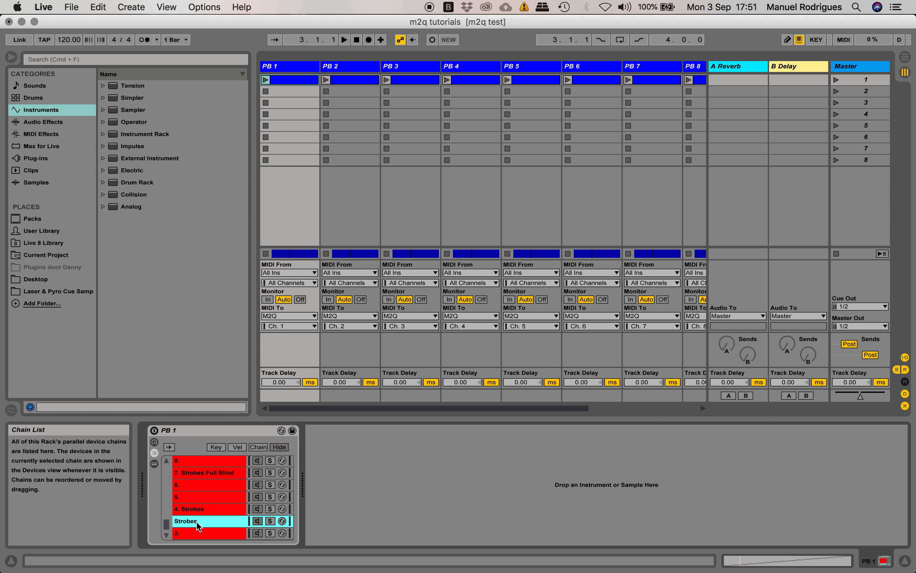
key(super+r)
key(Left)
key(Return)
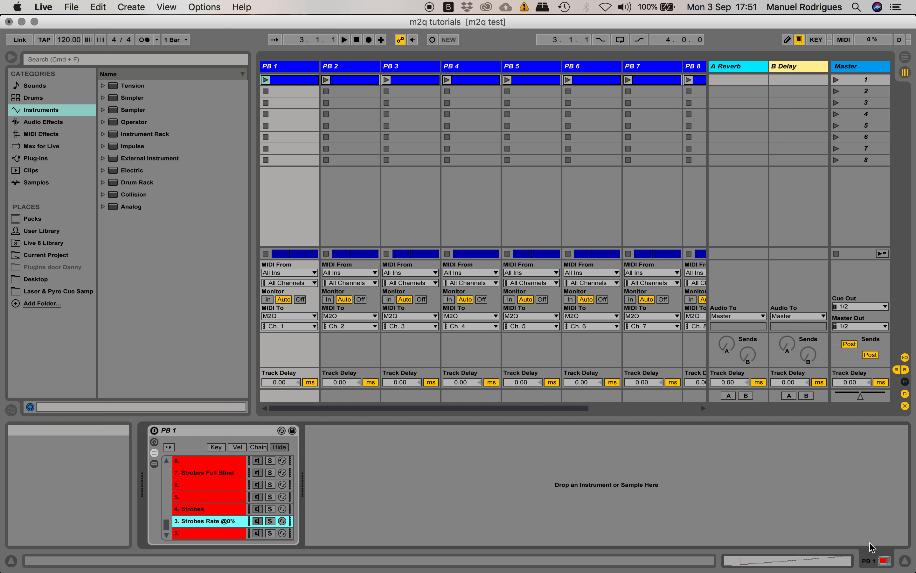
Show the PB 1 clip's piano roll and look through the chain names in its note ruler
click(847, 565)
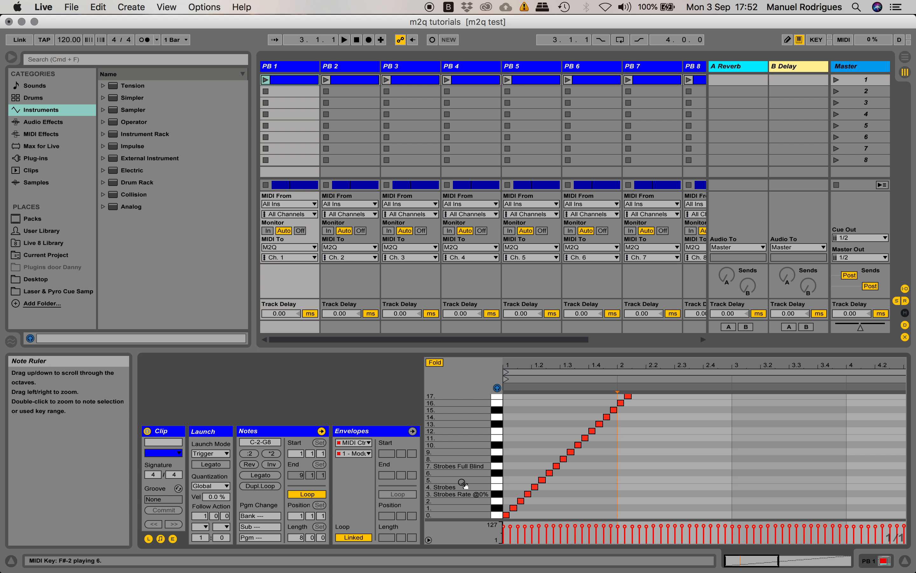
scroll(447, 447, up, 5)
scroll(448, 447, down, 5)
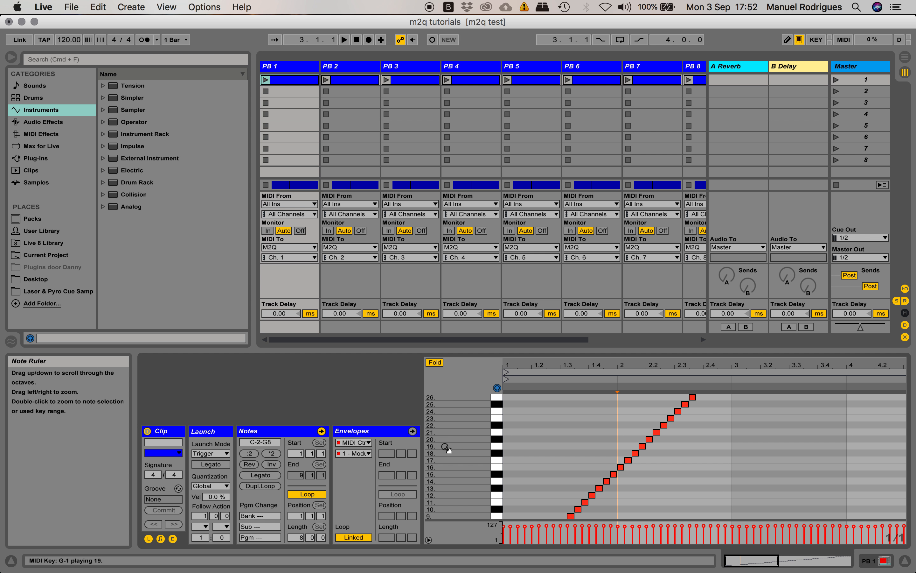
scroll(448, 442, up, 5)
scroll(448, 442, down, 5)
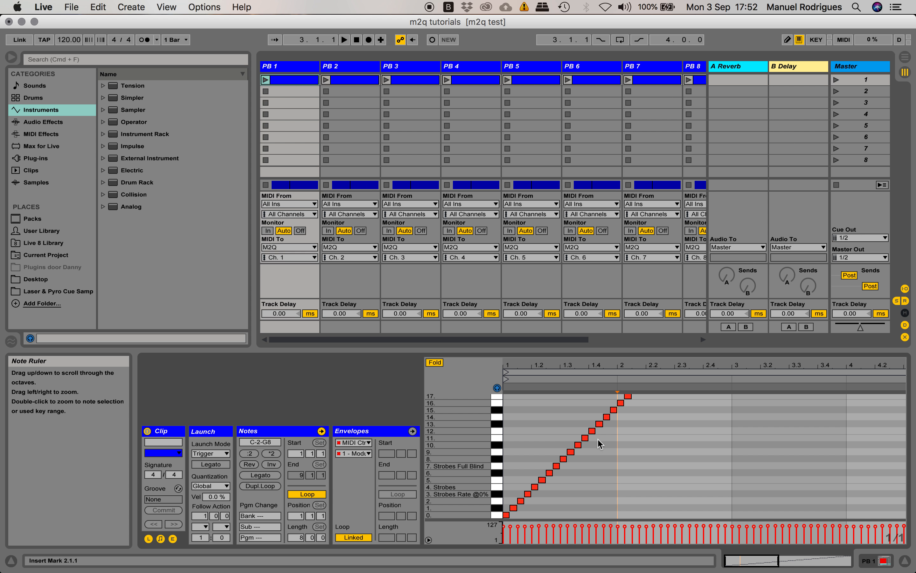
Select the whole PB 1 rack on the PB 1 track and copy it
click(884, 561)
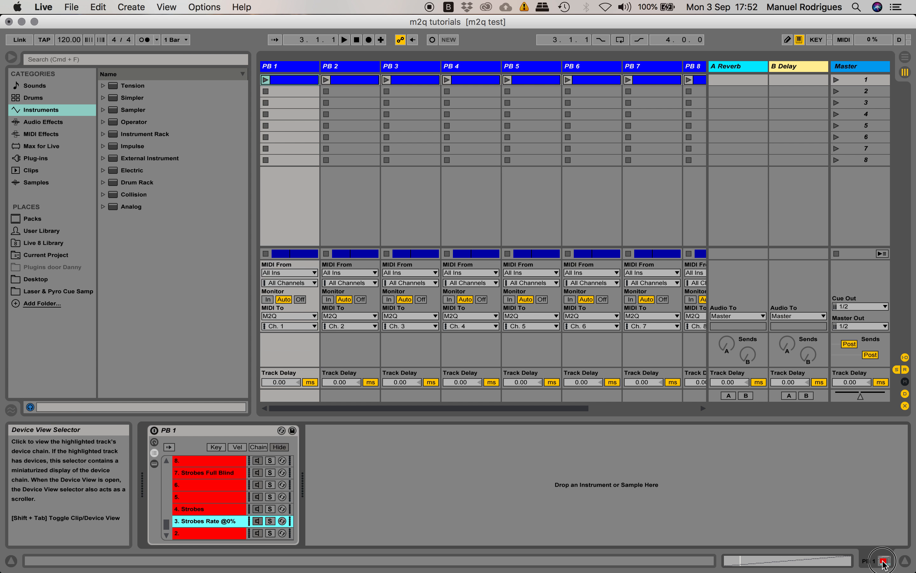
click(369, 458)
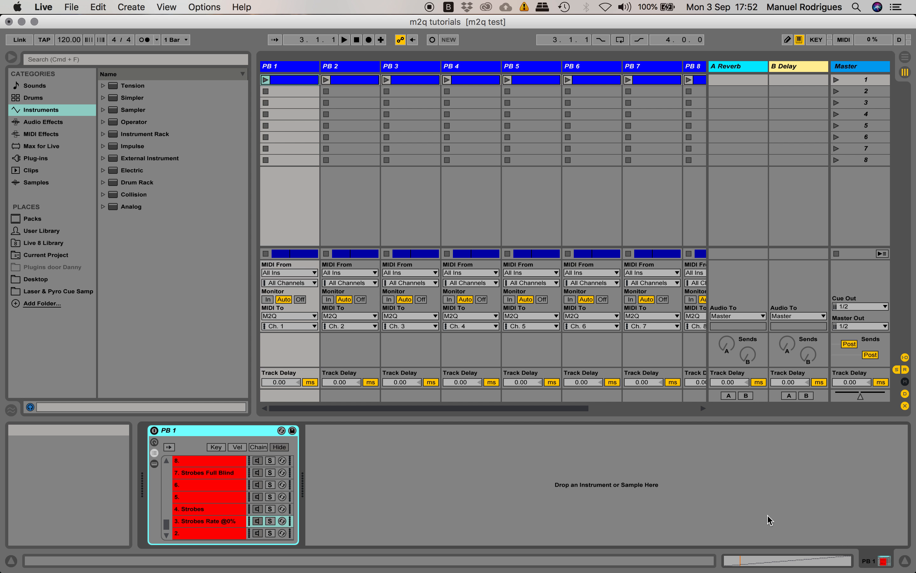
click(400, 487)
click(185, 433)
click(371, 484)
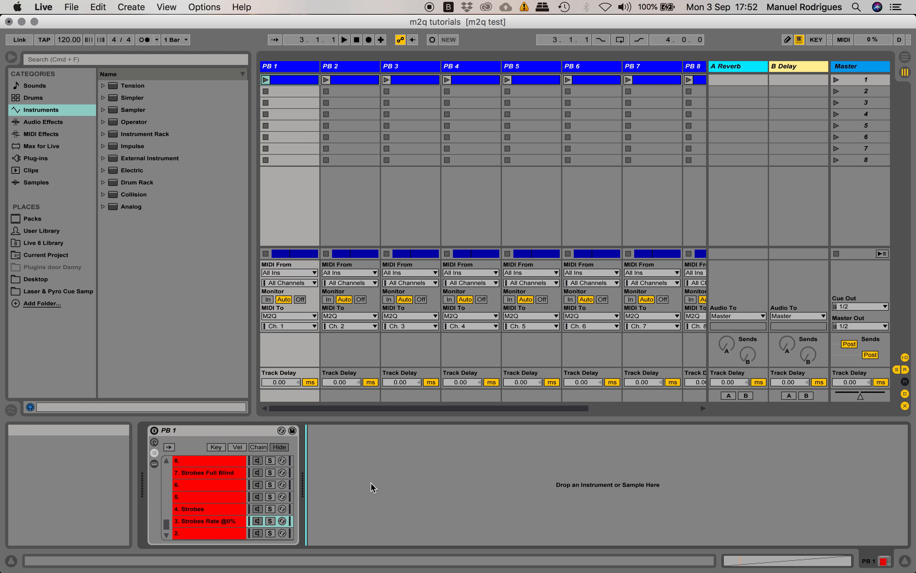
click(202, 434)
click(71, 6)
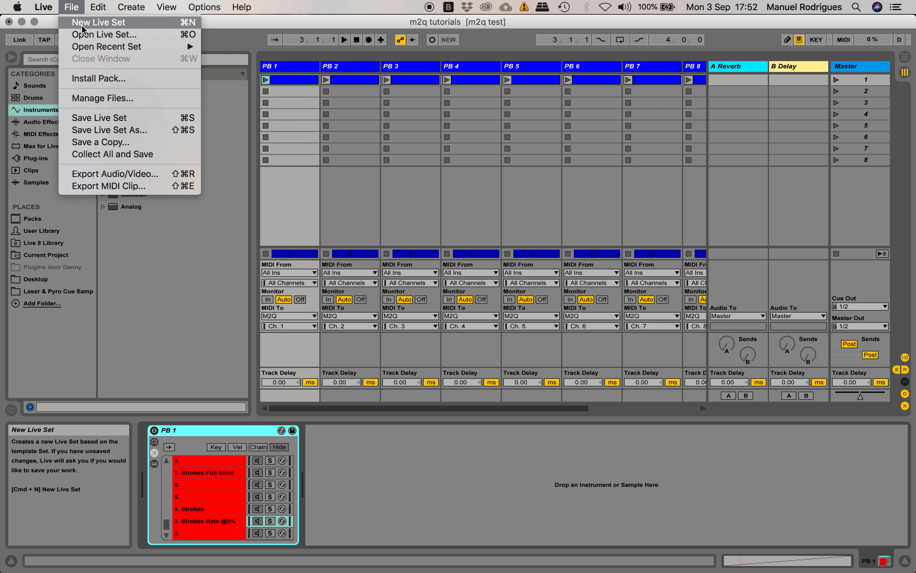
mouse_move(101, 15)
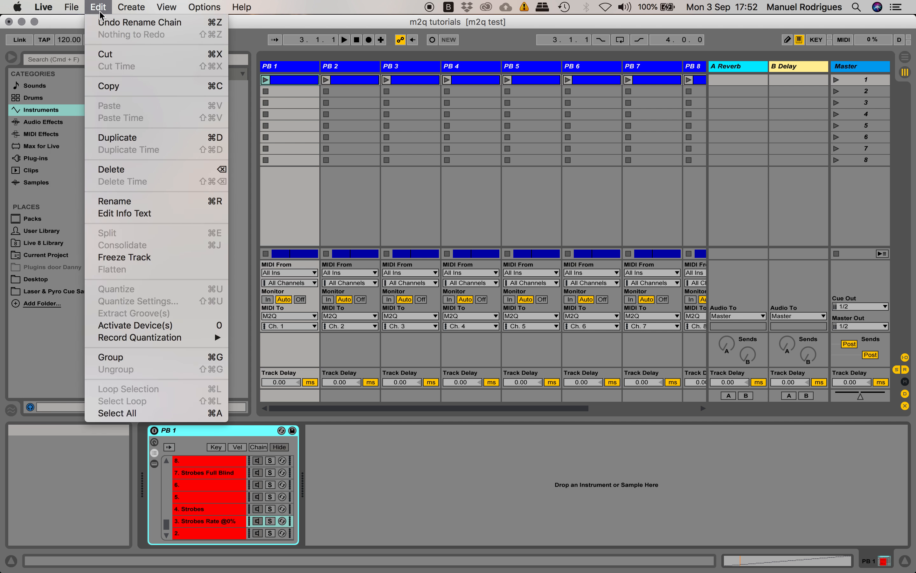
click(119, 90)
Create a new Live Set, saving the changes to "m2q tutorials"
click(75, 8)
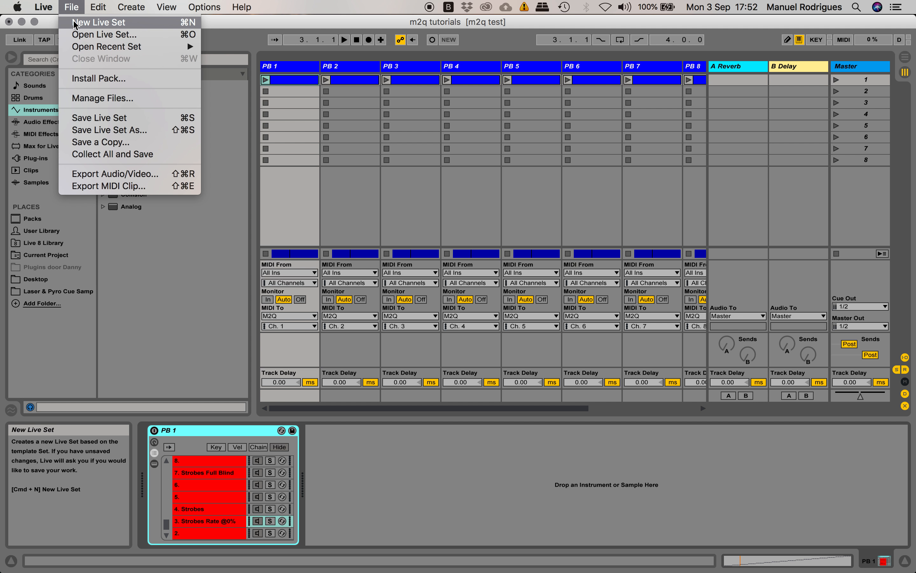
click(77, 20)
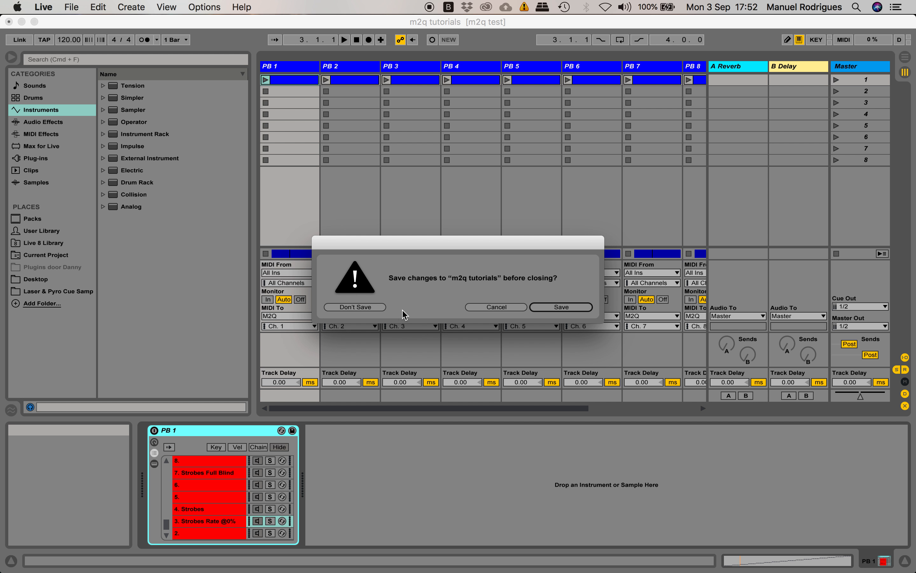
click(551, 308)
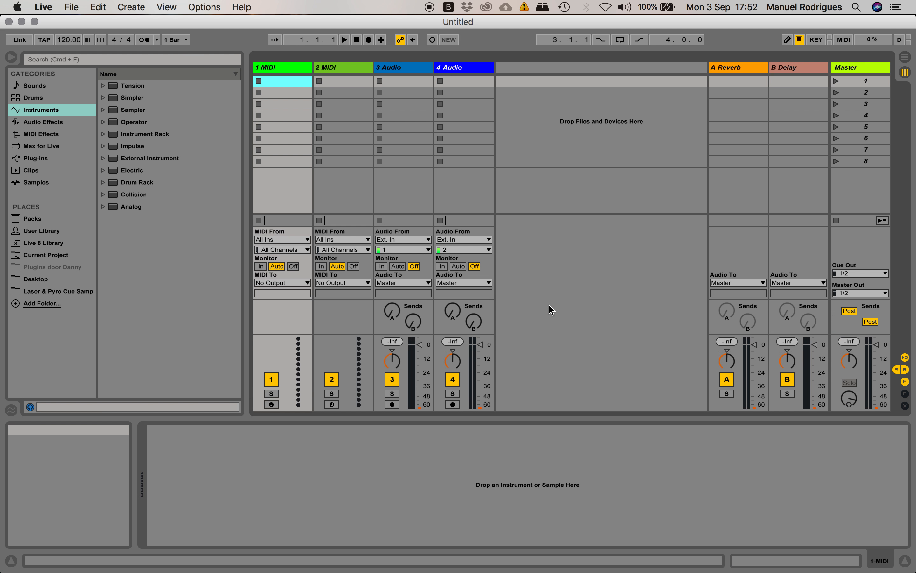
Create an empty MIDI clip in the first slot of track 1 MIDI and paste the PB 1 rack onto that track
double_click(279, 81)
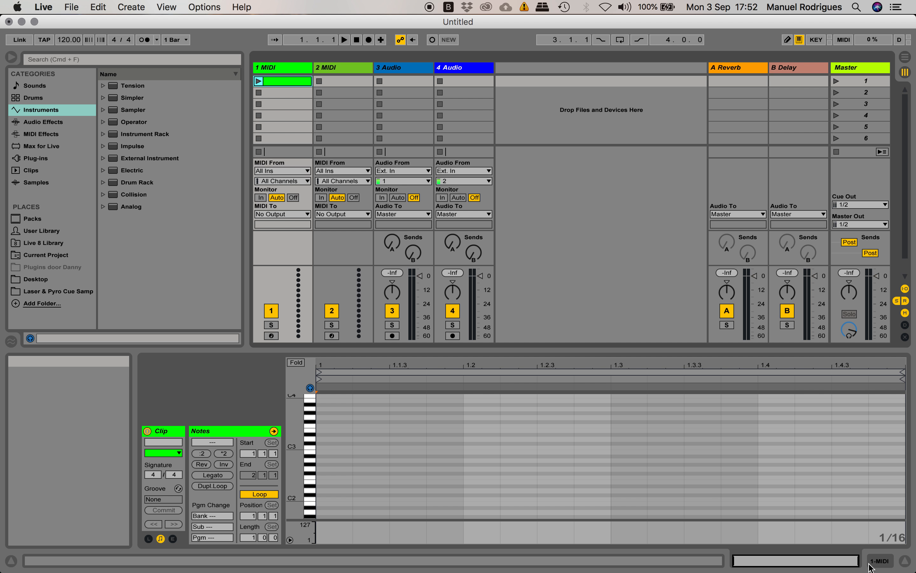
click(844, 560)
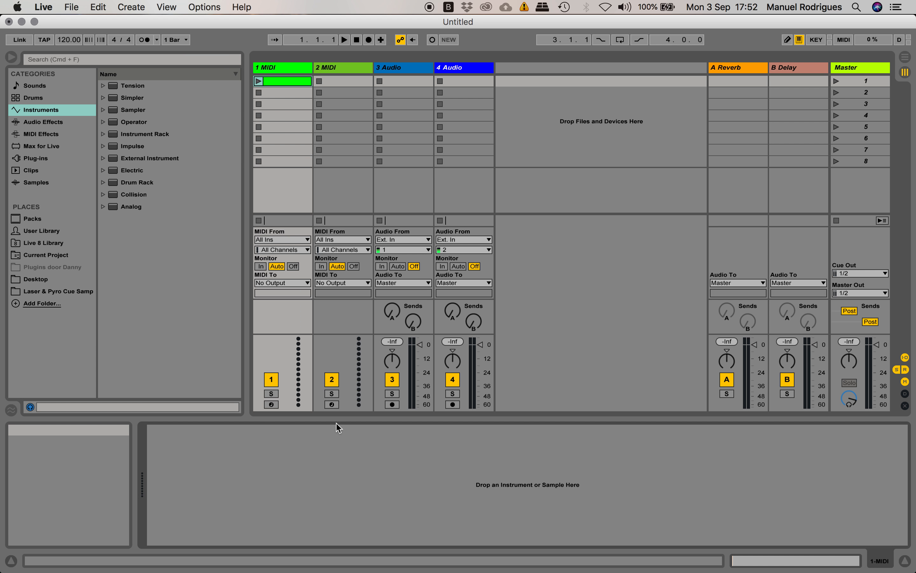
right_click(177, 452)
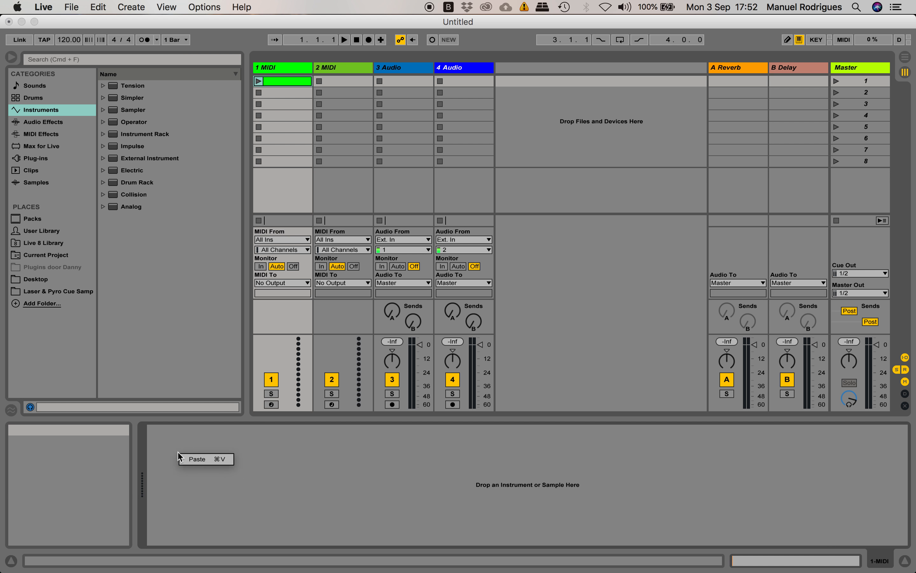
click(205, 457)
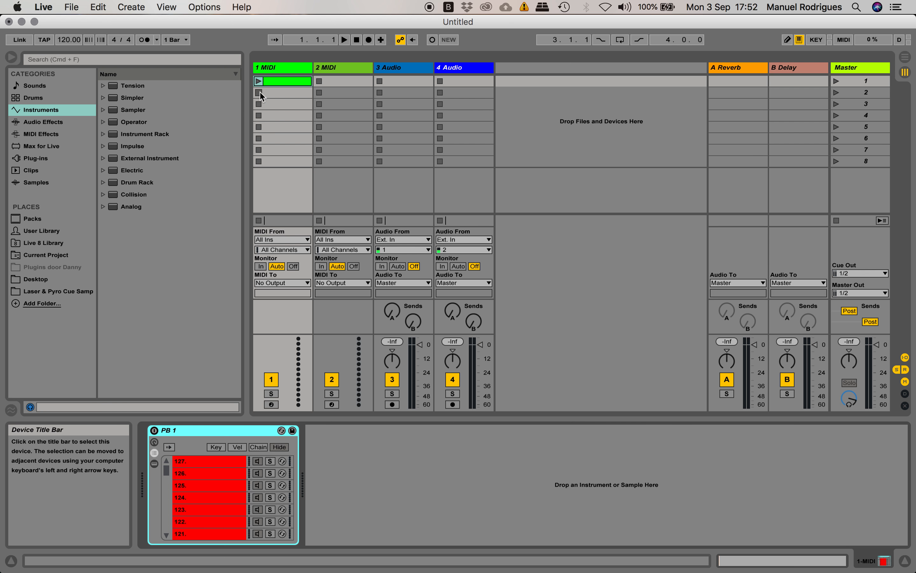
Show the 1 MIDI clip's piano roll and check the chain names down to note 0 in its note ruler
click(271, 80)
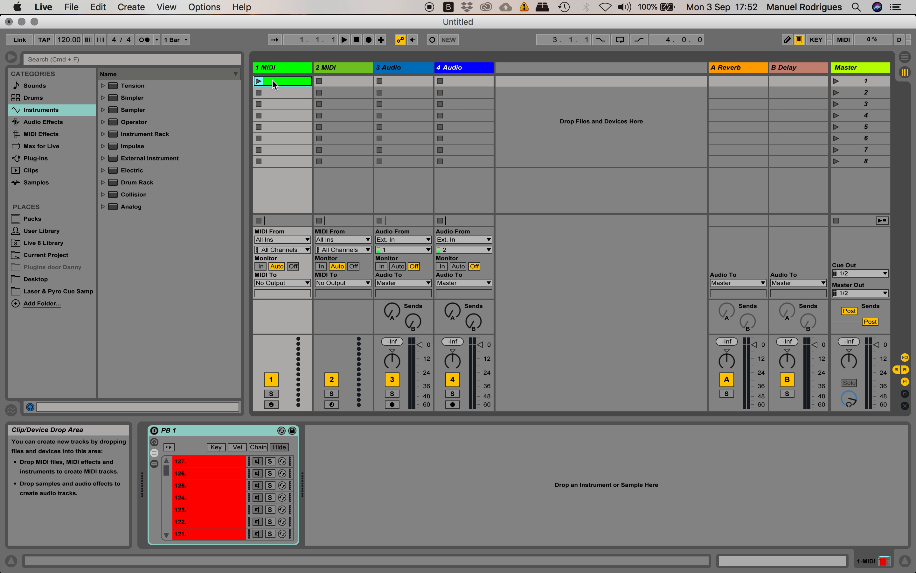
click(734, 564)
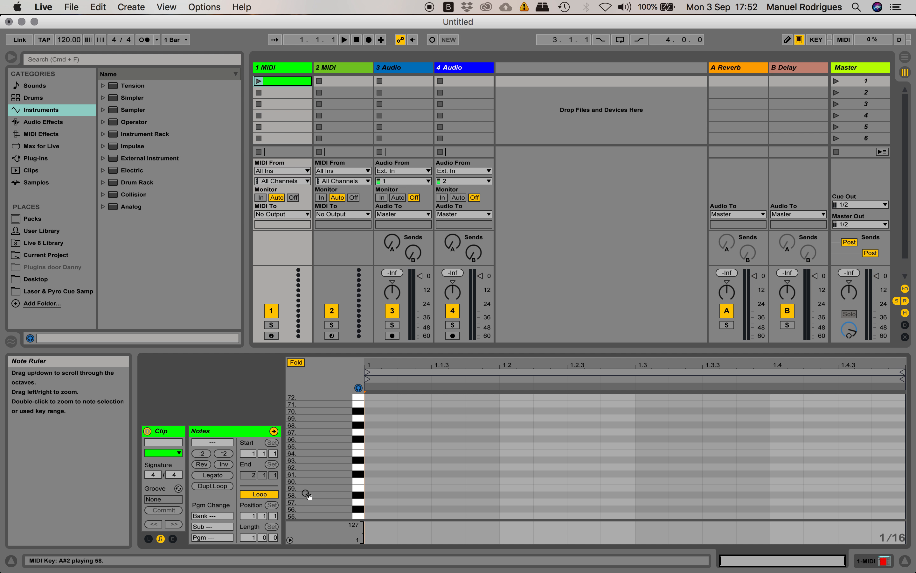
scroll(477, 492, down, 4)
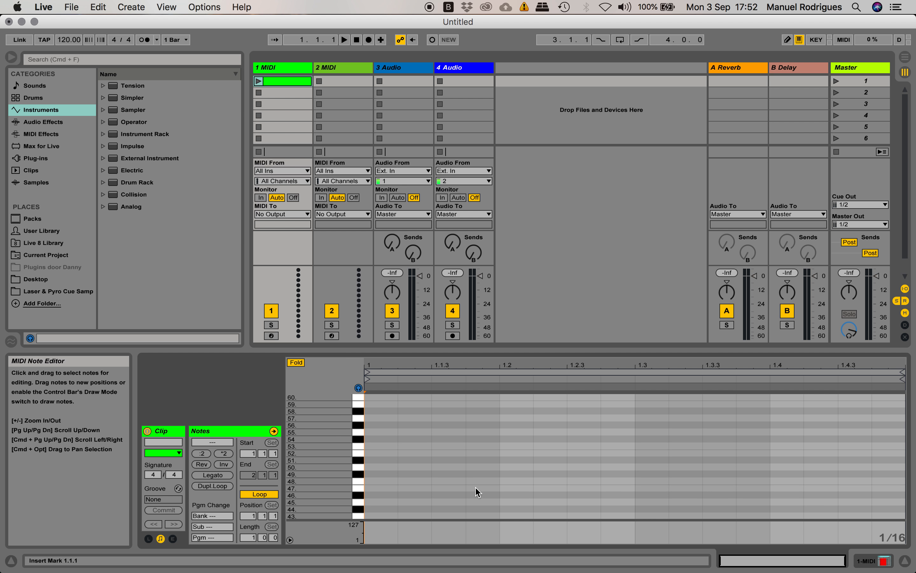
scroll(478, 492, up, 6)
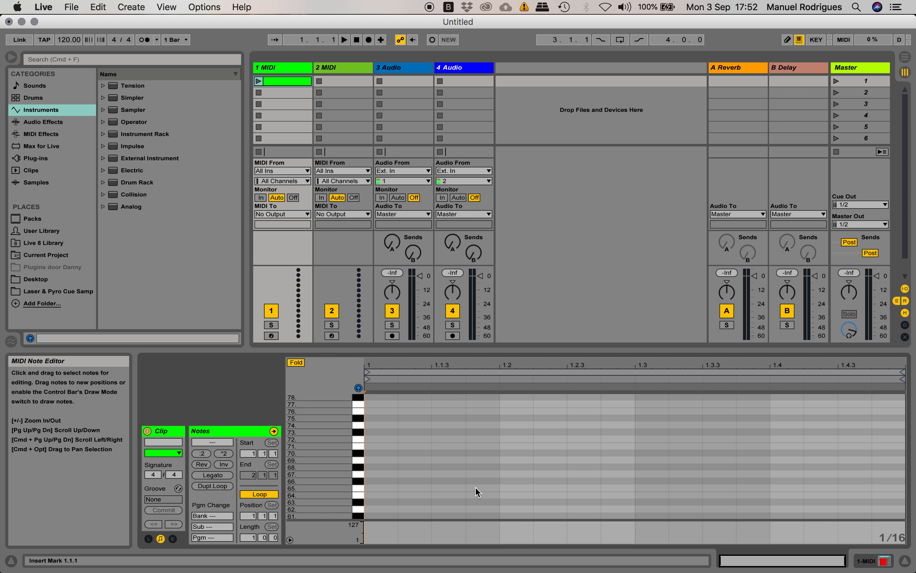
scroll(478, 491, down, 20)
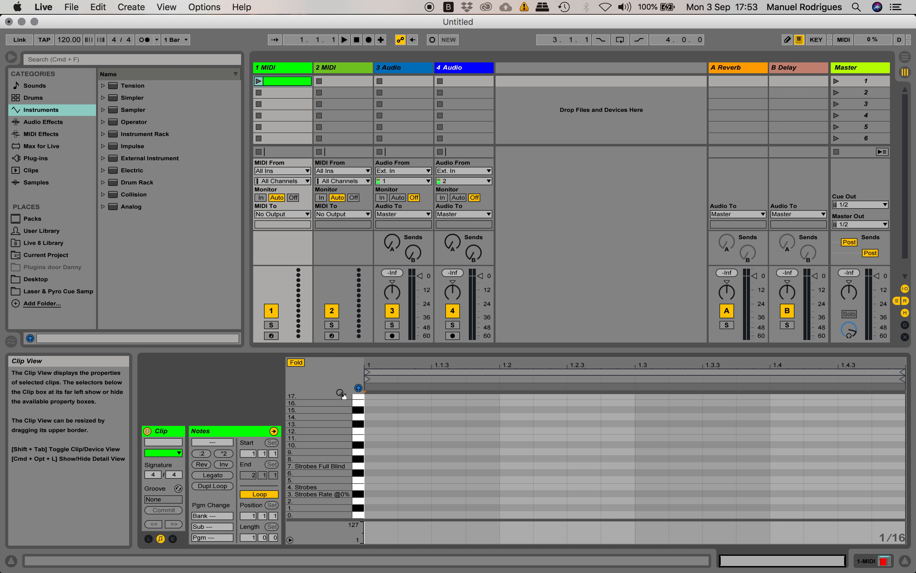
Turn Fold off and back on in the 1 MIDI clip to compare the plain keyboard with the named note rows
click(301, 363)
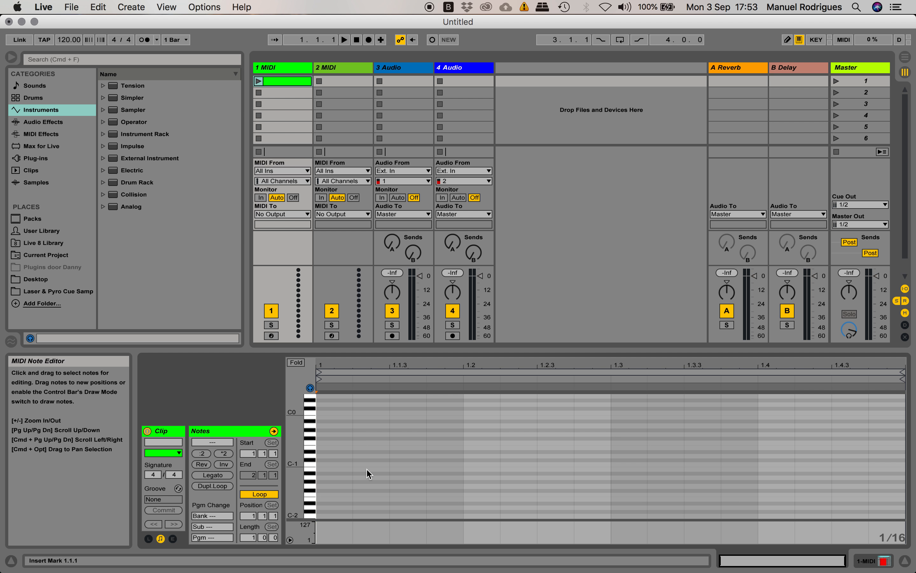
scroll(366, 468, up, 15)
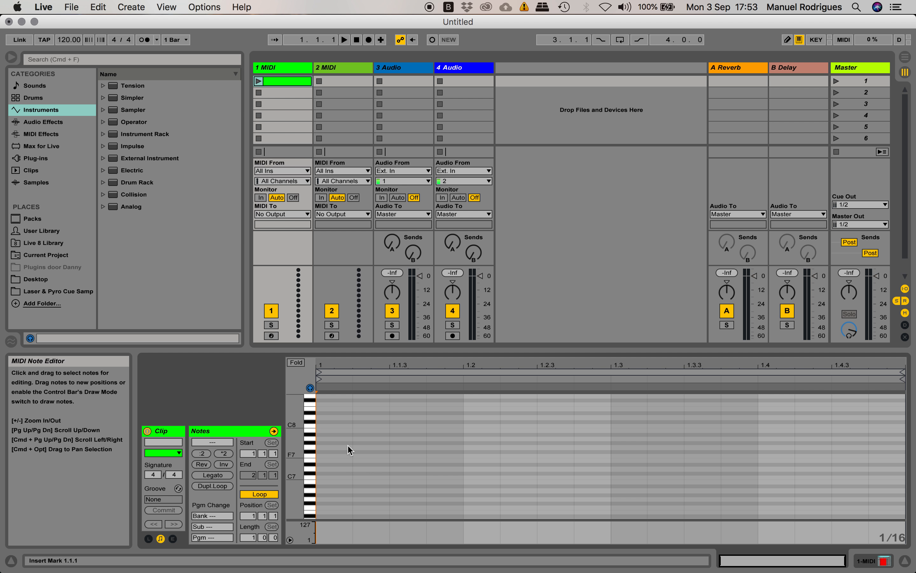
click(297, 363)
click(297, 363)
click(297, 363)
scroll(460, 440, up, 2)
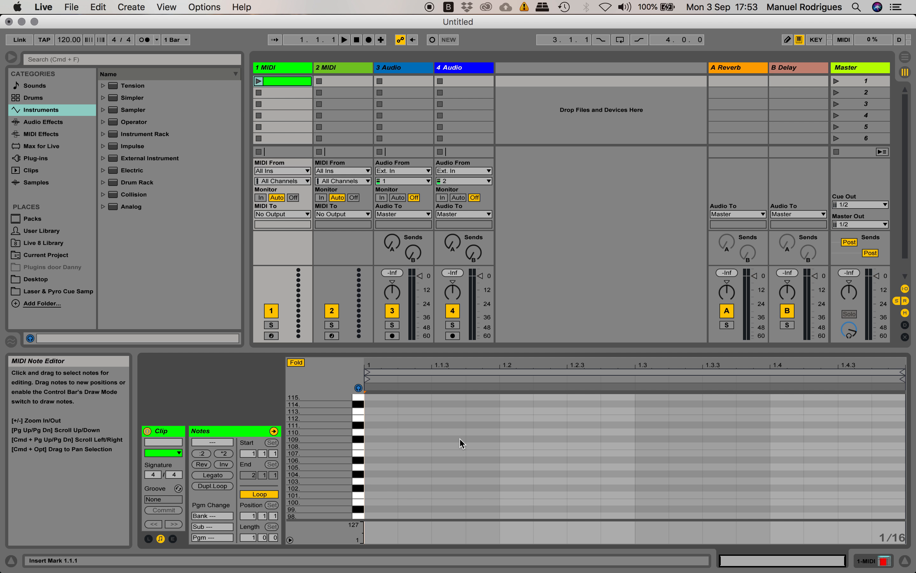
scroll(459, 439, down, 5)
scroll(459, 439, down, 15)
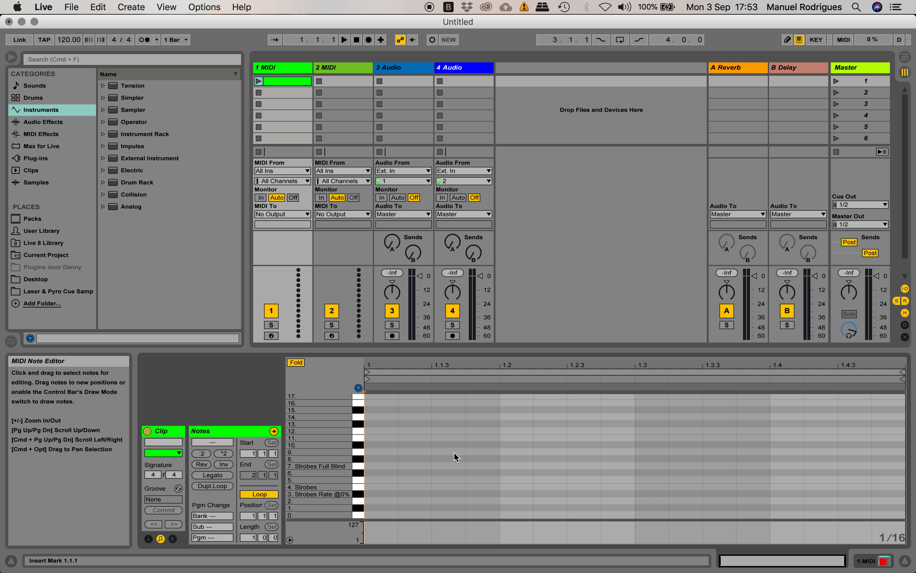